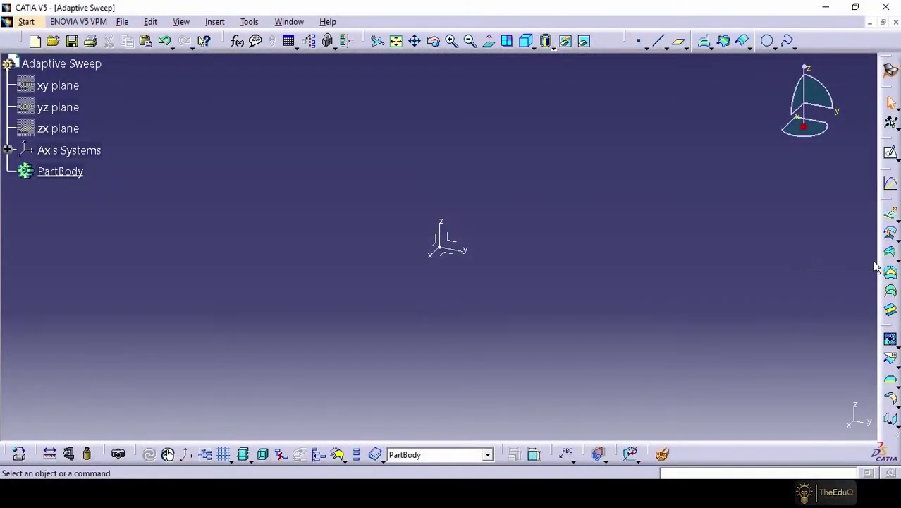
Float the Sweeps toolbar, then open and cancel the Adaptive Sweep Definition dialog
{"action": "left_click", "coordinate": [896, 275]}
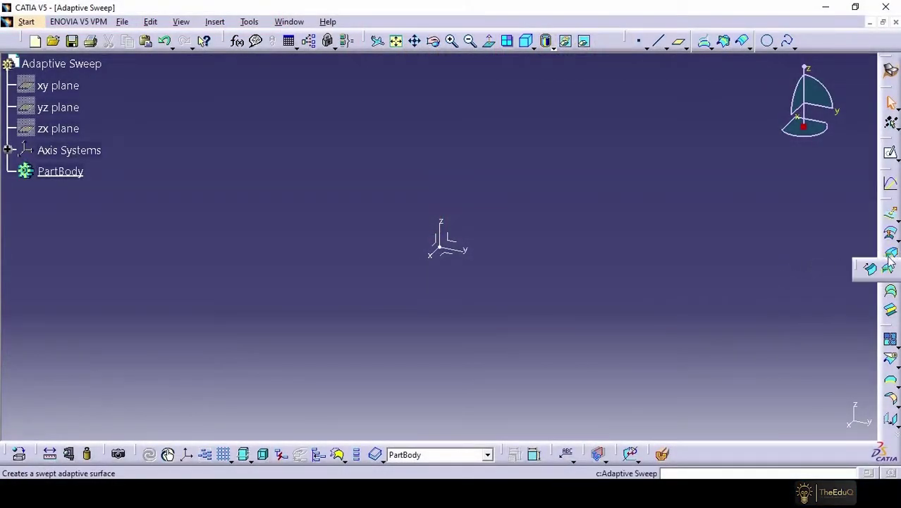
{"action": "left_click_drag", "start_coordinate": [859, 271], "coordinate": [625, 113]}
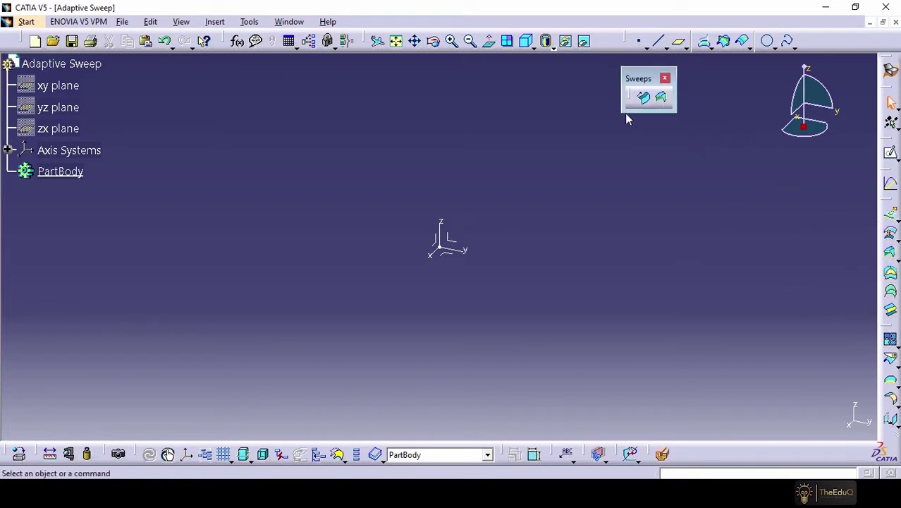
{"action": "left_click", "coordinate": [662, 101]}
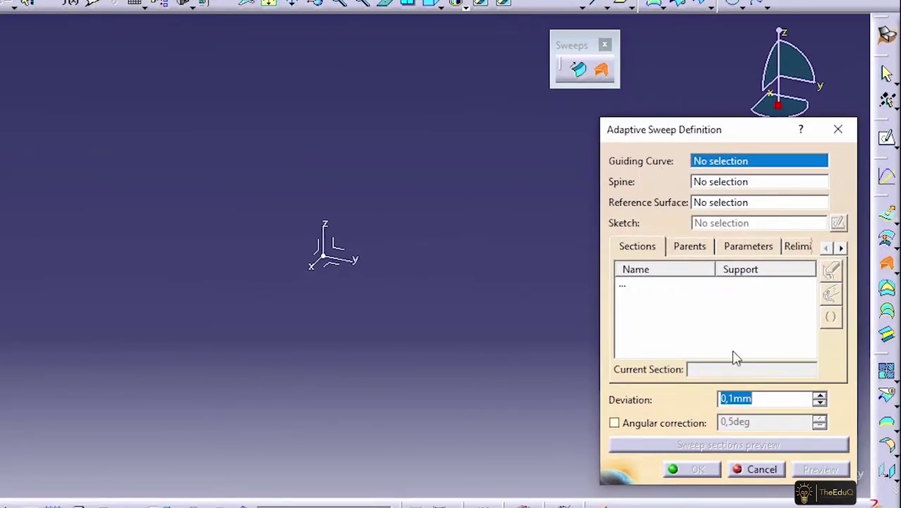
{"action": "left_click", "coordinate": [762, 470]}
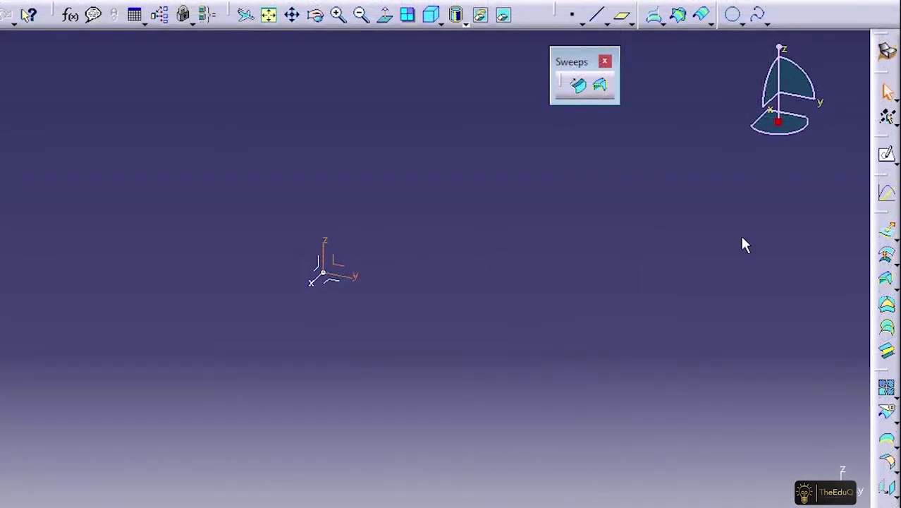
In a new sketch, draw a five-point spline from the vertical axis rising to about H 171, V 46
{"action": "left_click", "coordinate": [888, 158]}
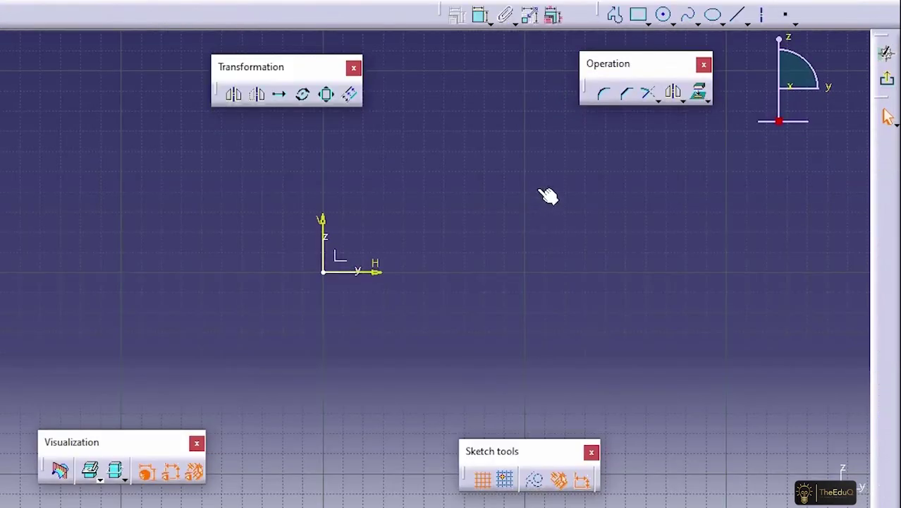
{"action": "left_click", "coordinate": [689, 15]}
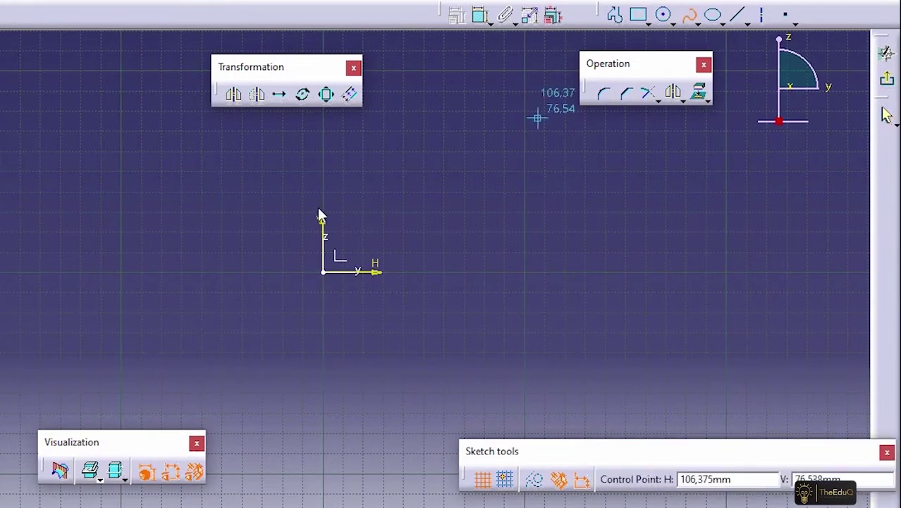
{"action": "left_click", "coordinate": [325, 247]}
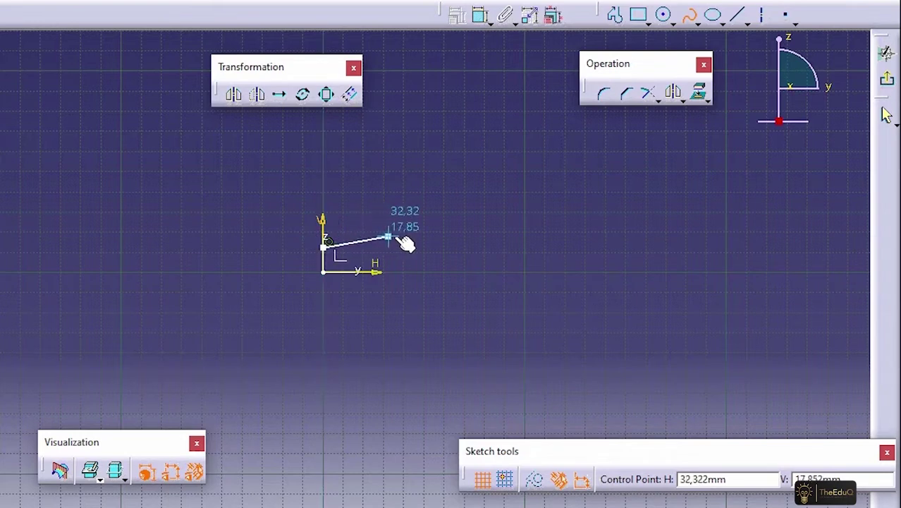
{"action": "left_click", "coordinate": [398, 240]}
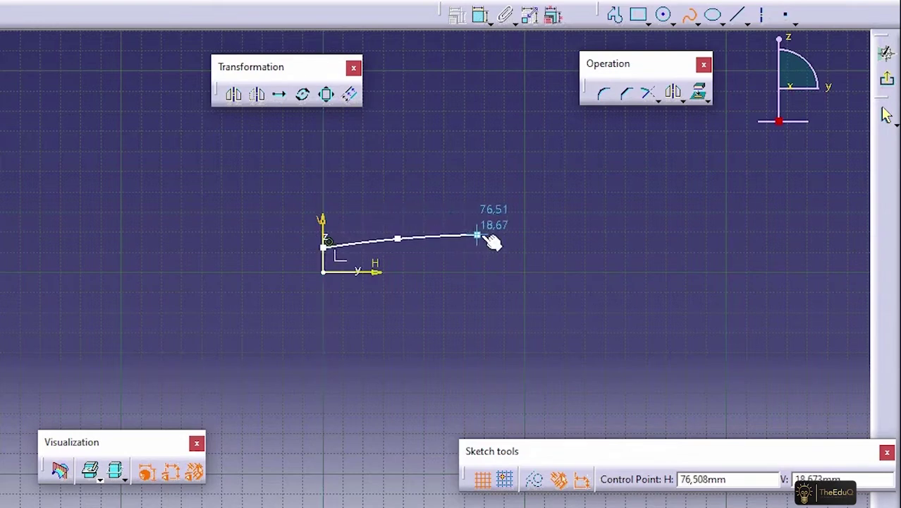
{"action": "left_click", "coordinate": [491, 244]}
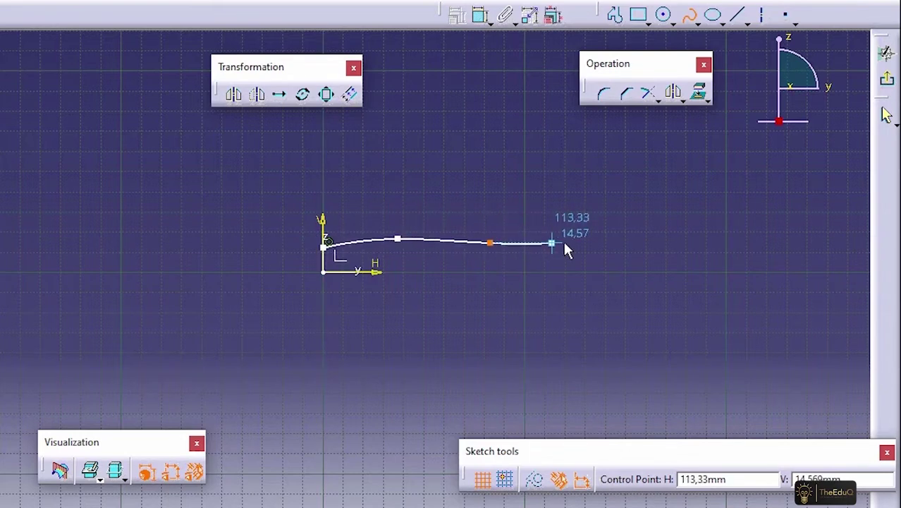
{"action": "left_click", "coordinate": [606, 227]}
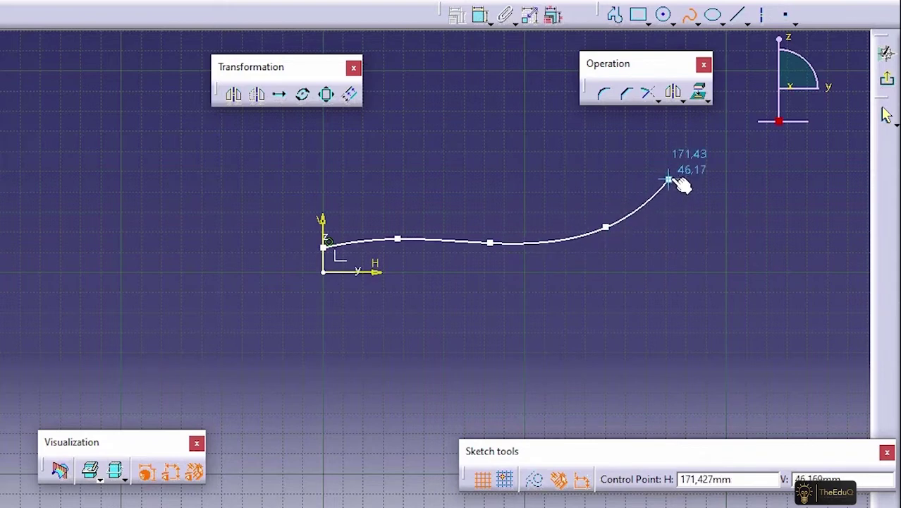
{"action": "double_click", "coordinate": [668, 179]}
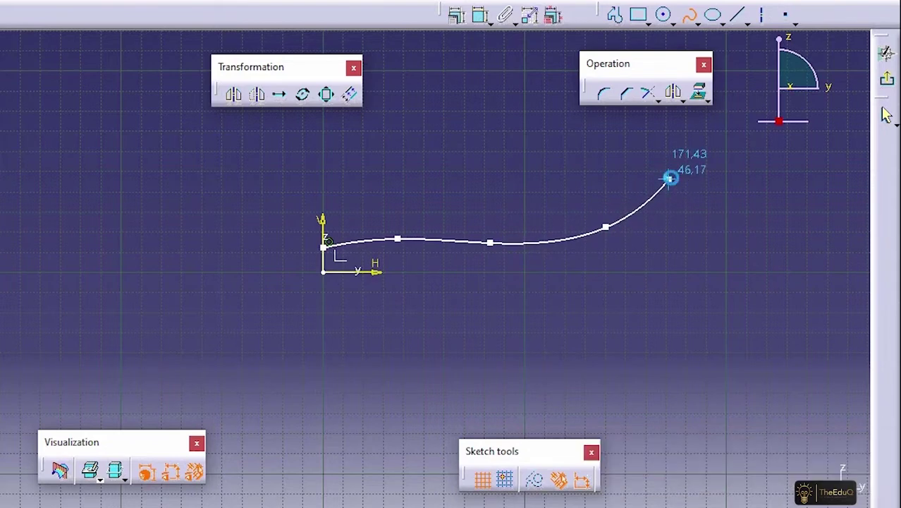
Dimension the spline's start point to 10 mm above the horizontal axis
{"action": "left_click", "coordinate": [543, 297]}
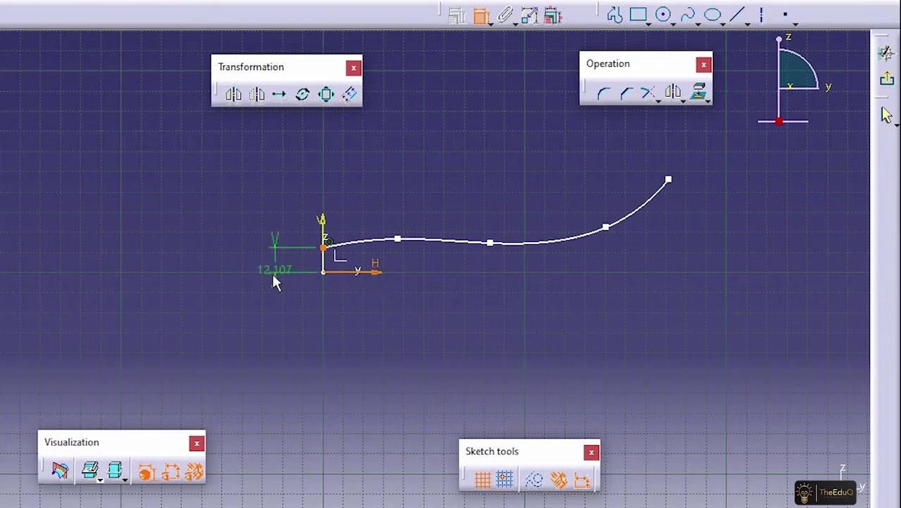
{"action": "left_click", "coordinate": [275, 292]}
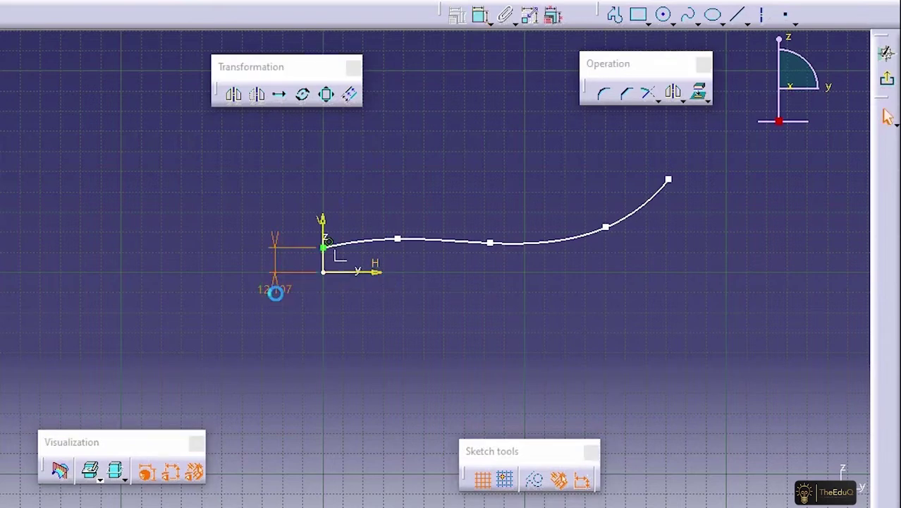
{"action": "double_click", "coordinate": [275, 292]}
{"action": "type", "text": "10"}
{"action": "key", "text": "Return"}
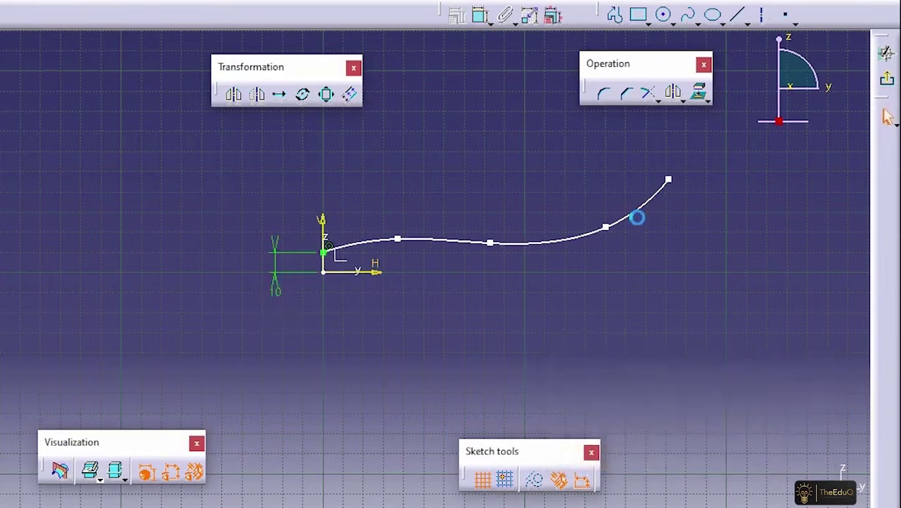
Constrain the spline's end point to 40 mm above the horizontal axis
{"action": "left_click", "coordinate": [670, 181]}
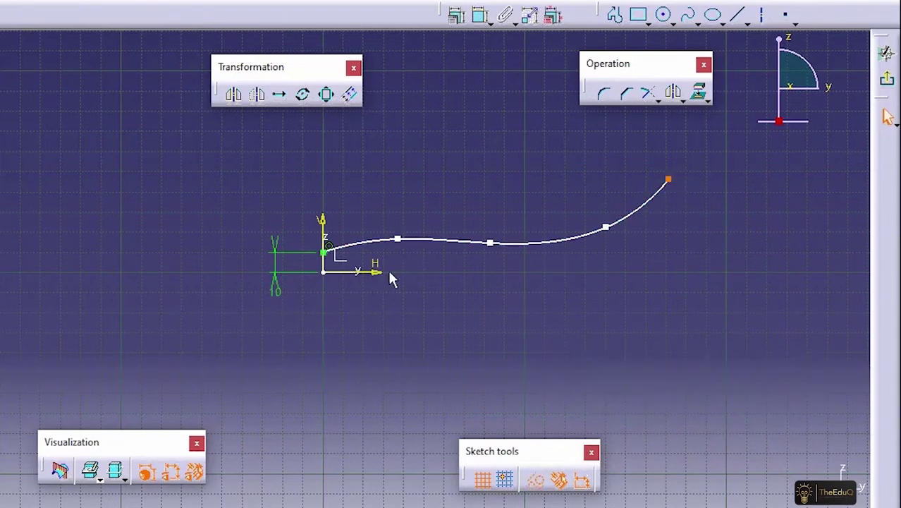
{"action": "left_click", "coordinate": [387, 274], "text": "ctrl"}
{"action": "left_click", "coordinate": [478, 17]}
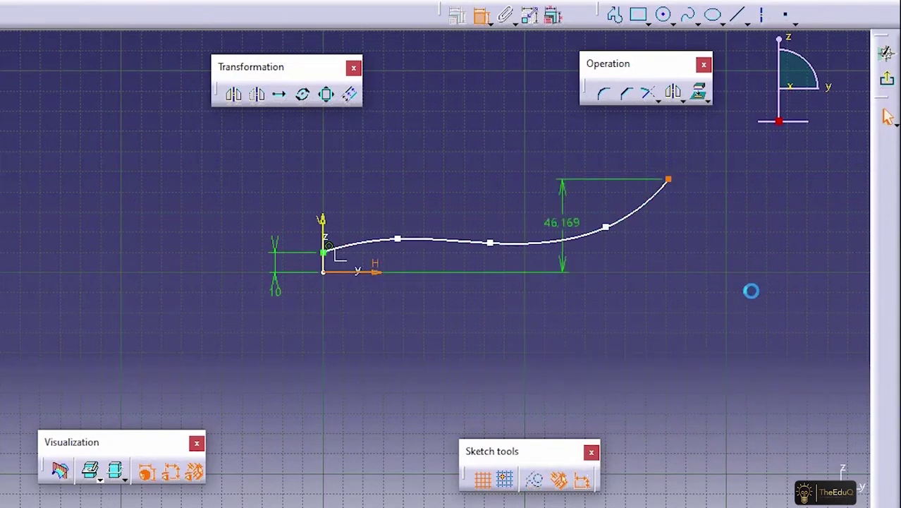
{"action": "left_click", "coordinate": [704, 238]}
{"action": "double_click", "coordinate": [704, 238]}
{"action": "type", "text": "40"}
{"action": "key", "text": "Return"}
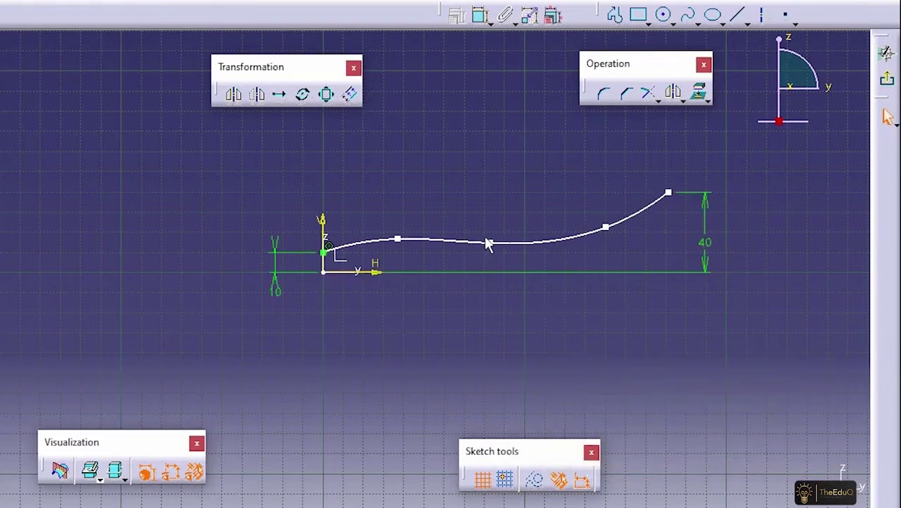
Set the spline's horizontal length to 150 mm and smooth it by moving control points
{"action": "left_click", "coordinate": [670, 193]}
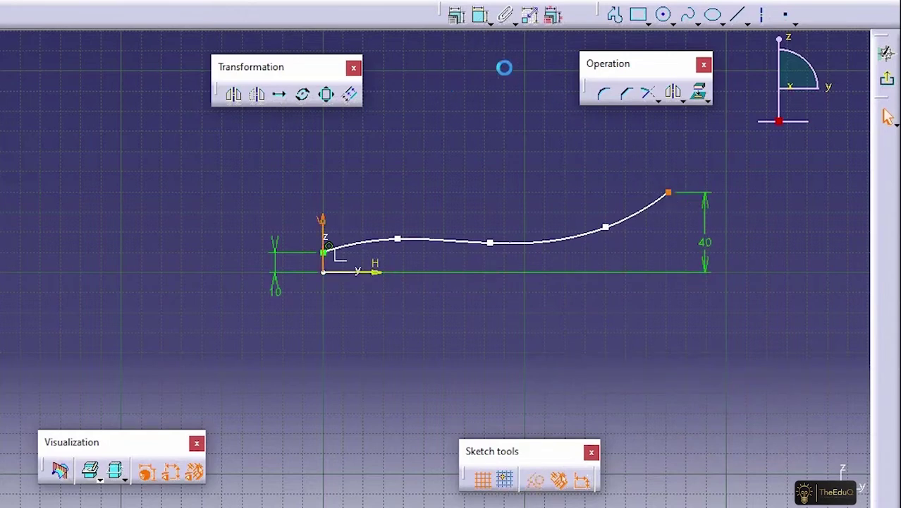
{"action": "left_click", "coordinate": [478, 18]}
{"action": "left_click", "coordinate": [509, 146]}
{"action": "double_click", "coordinate": [513, 137]}
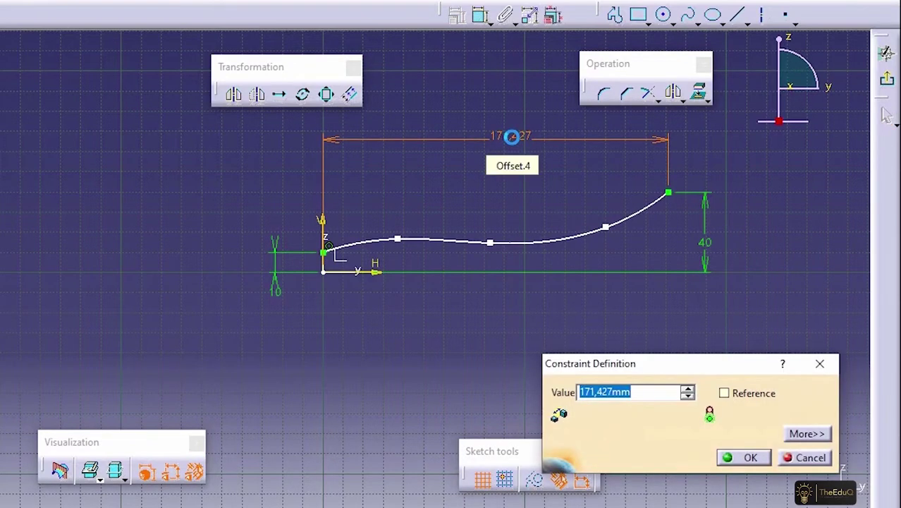
{"action": "type", "text": "2"}
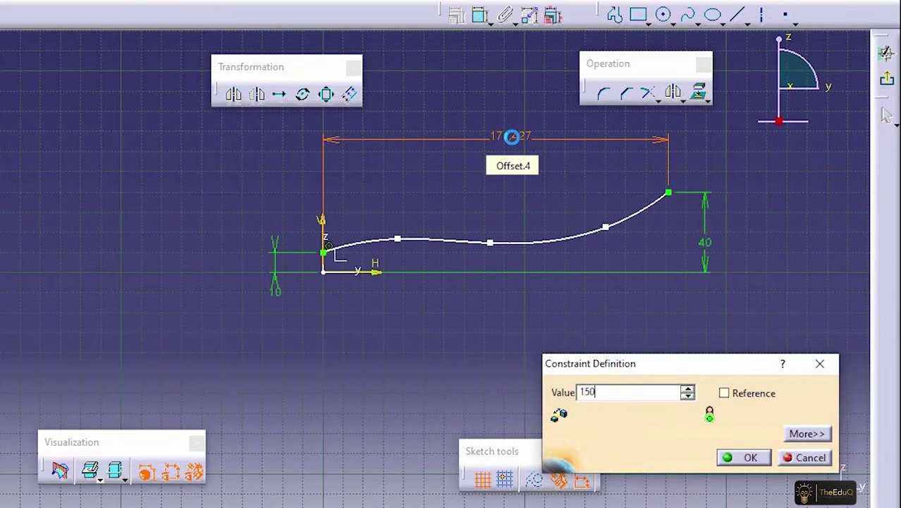
{"action": "type", "text": "50"}
{"action": "key", "text": "Return"}
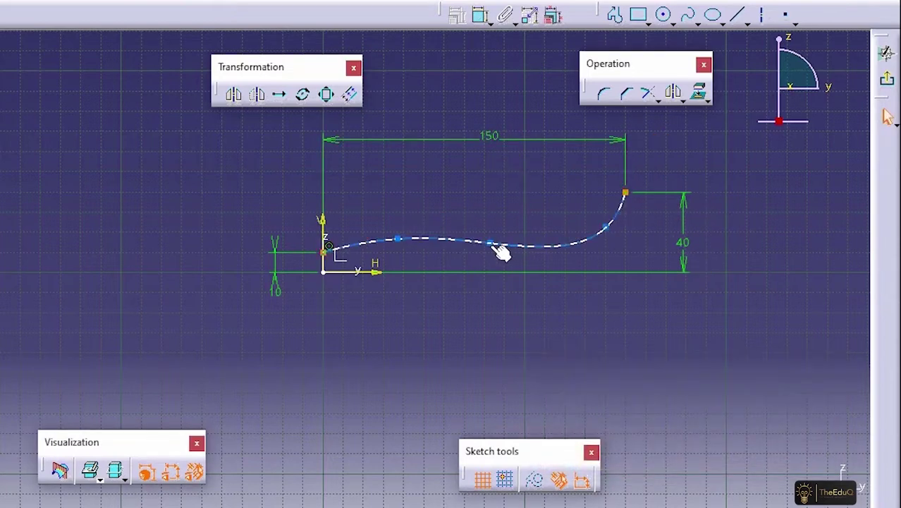
{"action": "left_click_drag", "start_coordinate": [496, 246], "coordinate": [486, 232]}
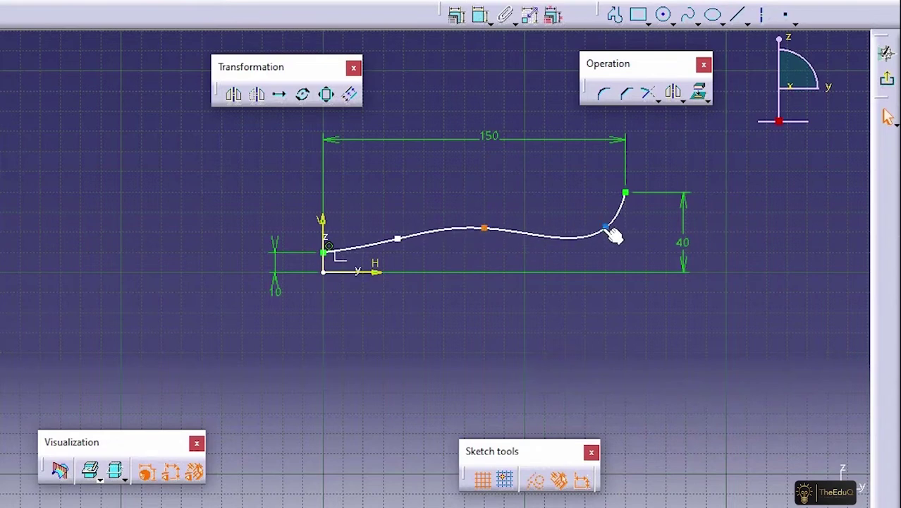
{"action": "left_click_drag", "start_coordinate": [608, 230], "coordinate": [595, 218]}
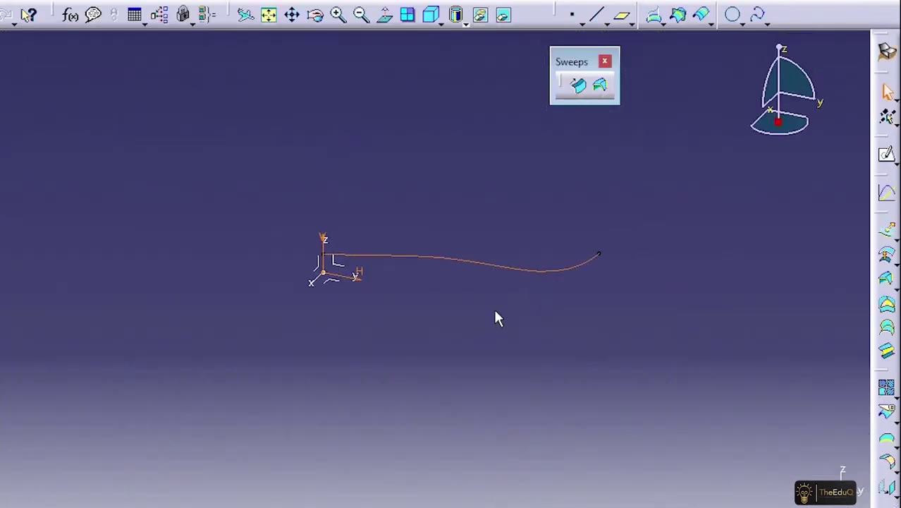
Create a plane normal to the Sketch.2 spline at its end vertex
{"action": "left_click", "coordinate": [494, 318]}
{"action": "middle_click_drag", "start_coordinate": [386, 224], "coordinate": [354, 258]}
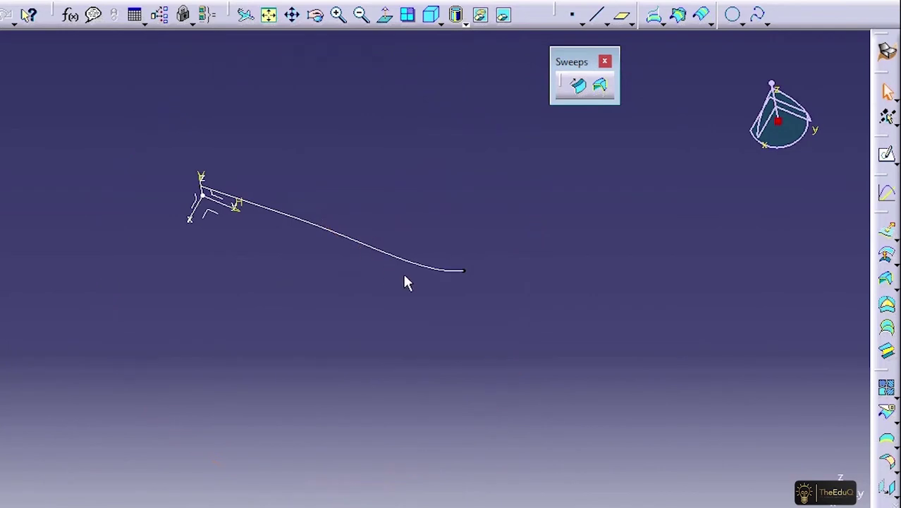
{"action": "left_click", "coordinate": [463, 271]}
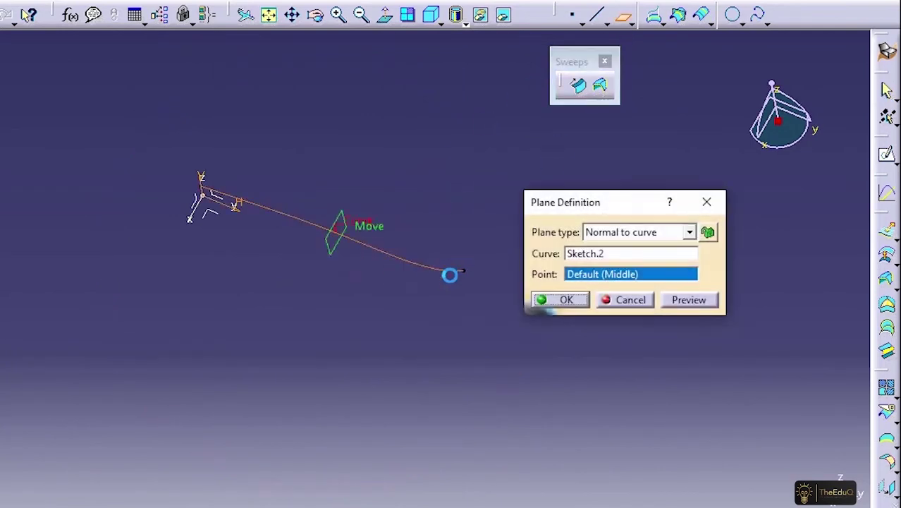
{"action": "left_click", "coordinate": [465, 271]}
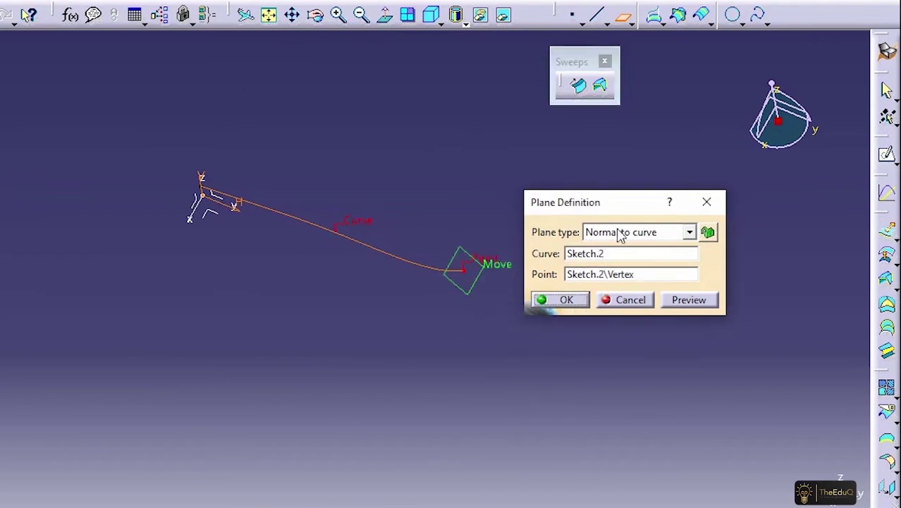
{"action": "left_click", "coordinate": [565, 300]}
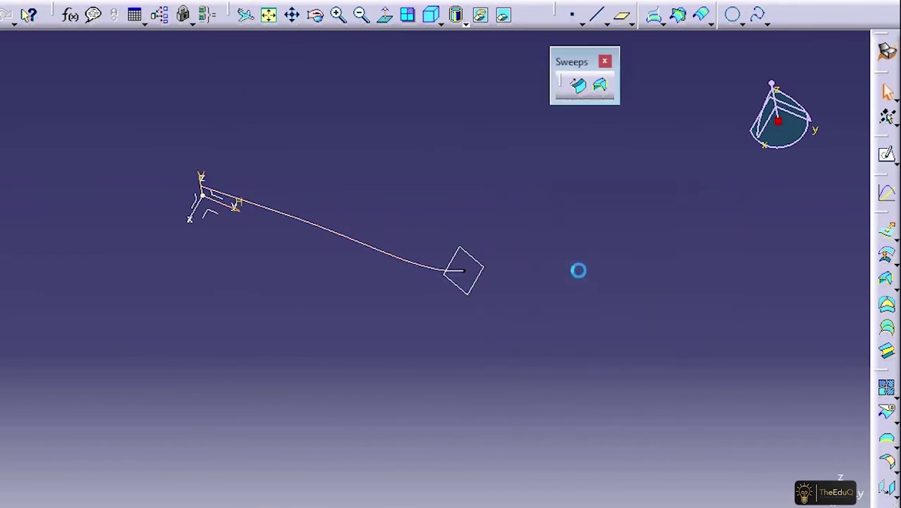
{"action": "middle_click_drag", "start_coordinate": [488, 262], "coordinate": [539, 244]}
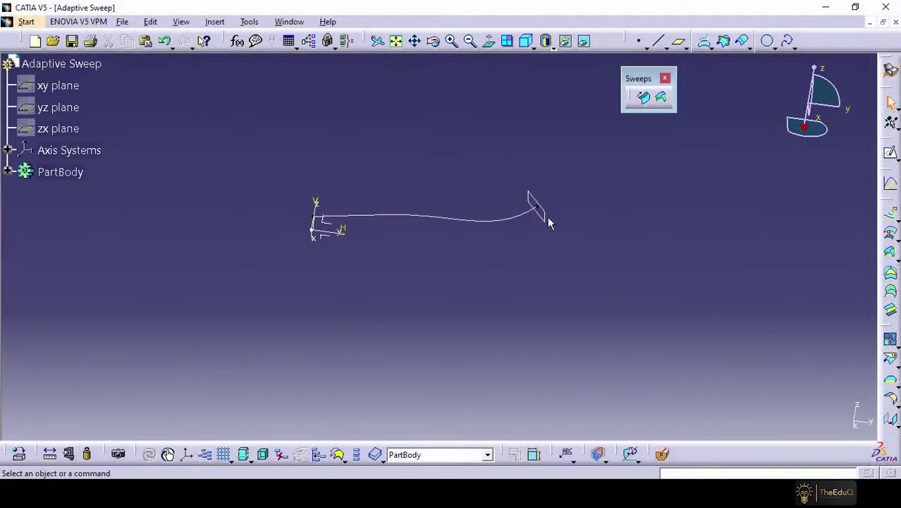
Open a positioned sketch on Plane.1 with its origin projected from the spline's end vertex
{"action": "left_click", "coordinate": [526, 201]}
{"action": "left_click", "coordinate": [896, 160]}
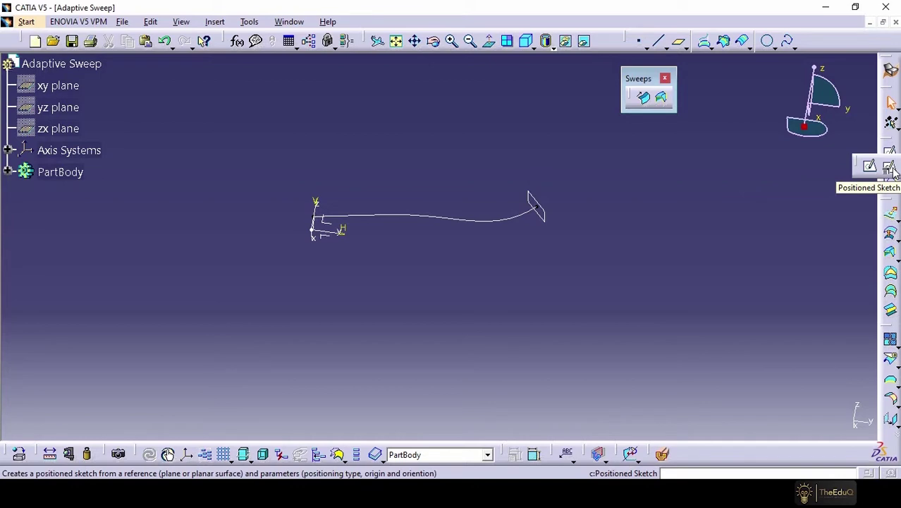
{"action": "left_click", "coordinate": [890, 167]}
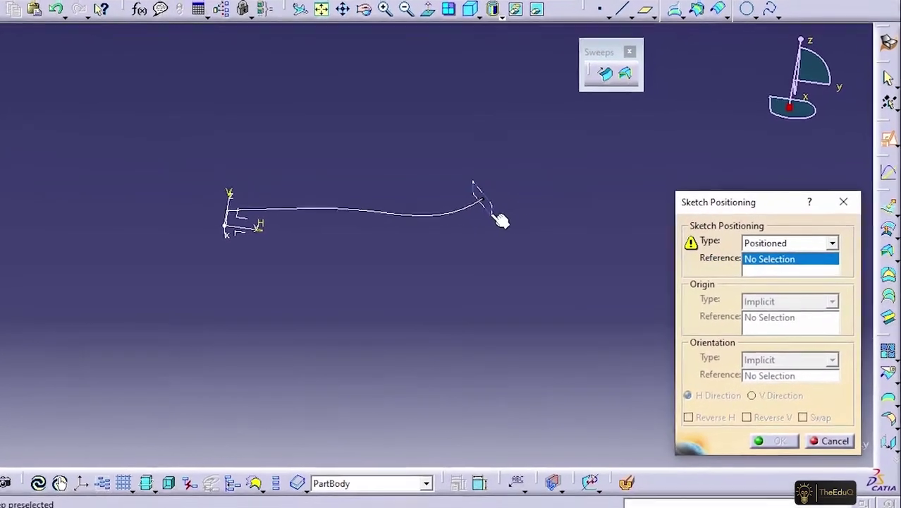
{"action": "left_click", "coordinate": [532, 212]}
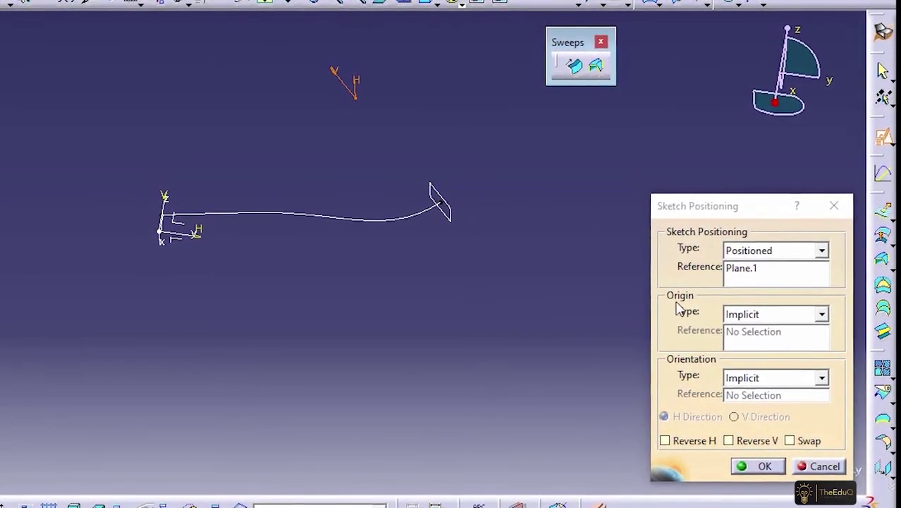
{"action": "left_click", "coordinate": [713, 307]}
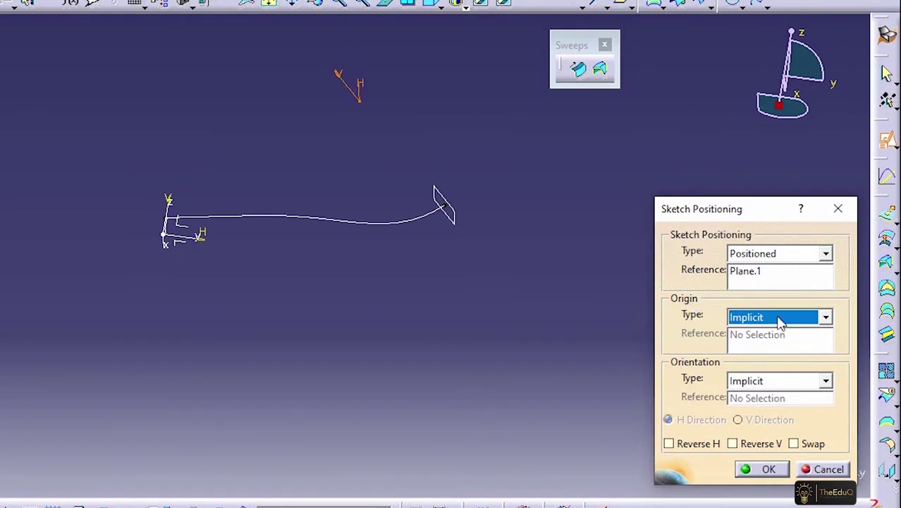
{"action": "left_click", "coordinate": [781, 321]}
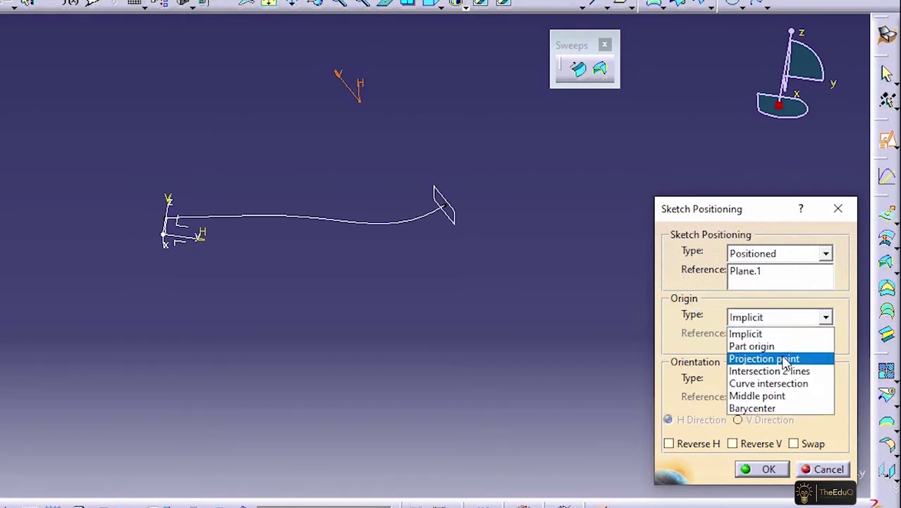
{"action": "left_click", "coordinate": [785, 359]}
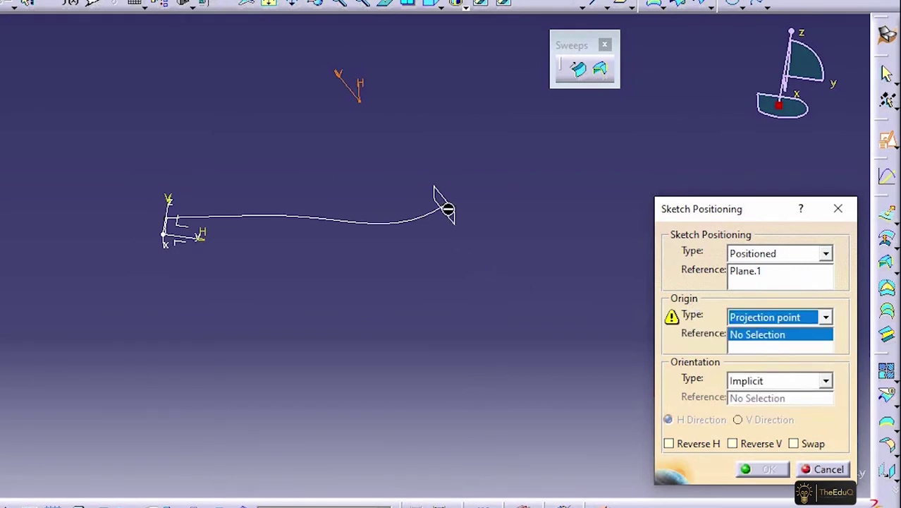
{"action": "left_click", "coordinate": [445, 208]}
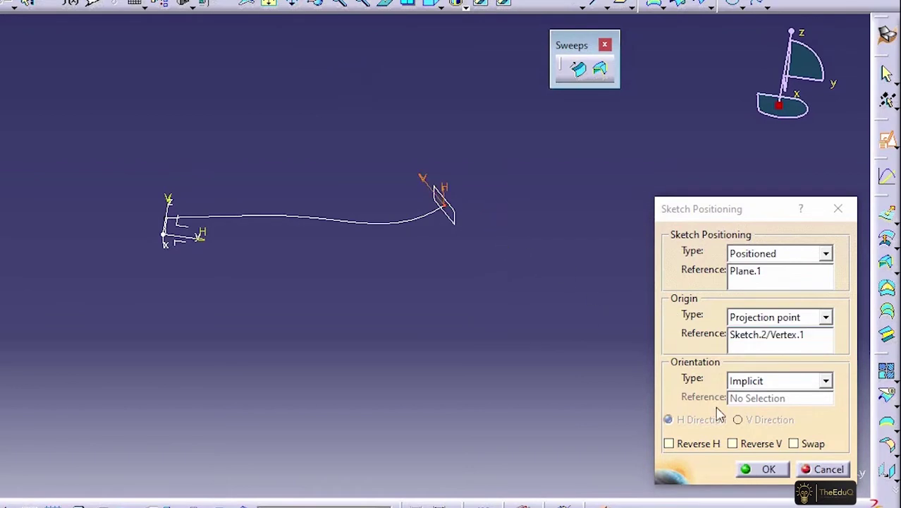
{"action": "left_click", "coordinate": [769, 471]}
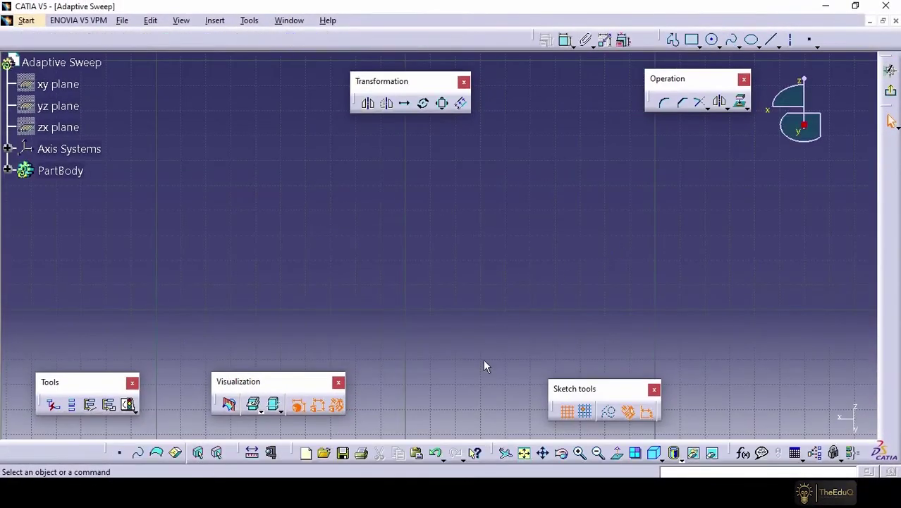
Draw a circle centred on the sketch origin and constrain its diameter to 35 mm
{"action": "left_click", "coordinate": [525, 452]}
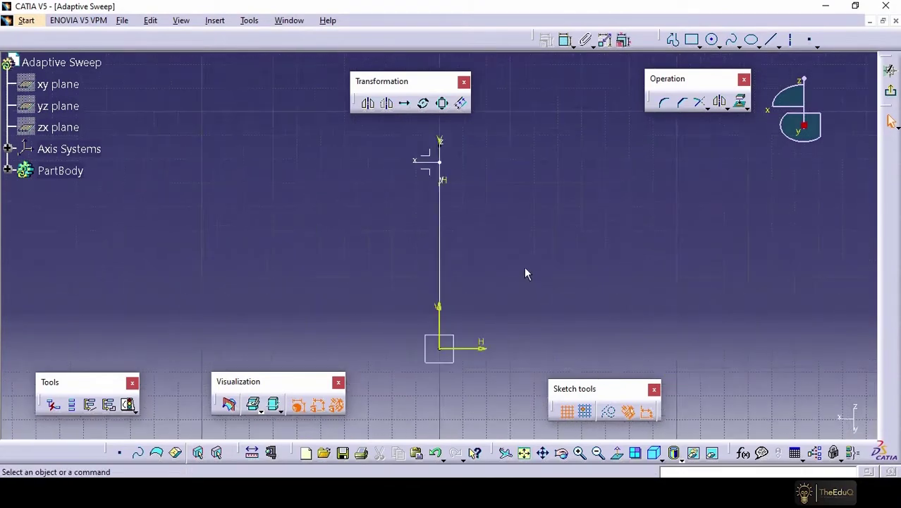
{"action": "left_click", "coordinate": [711, 41]}
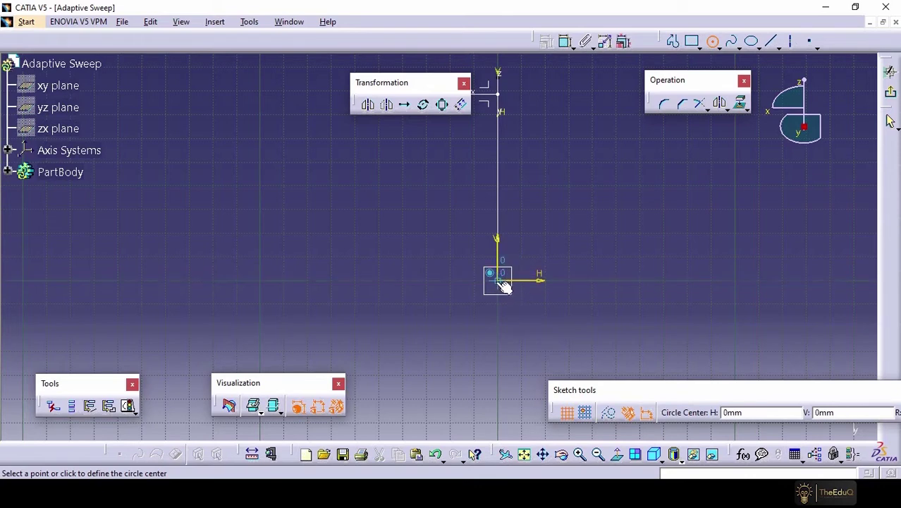
{"action": "left_click", "coordinate": [529, 210]}
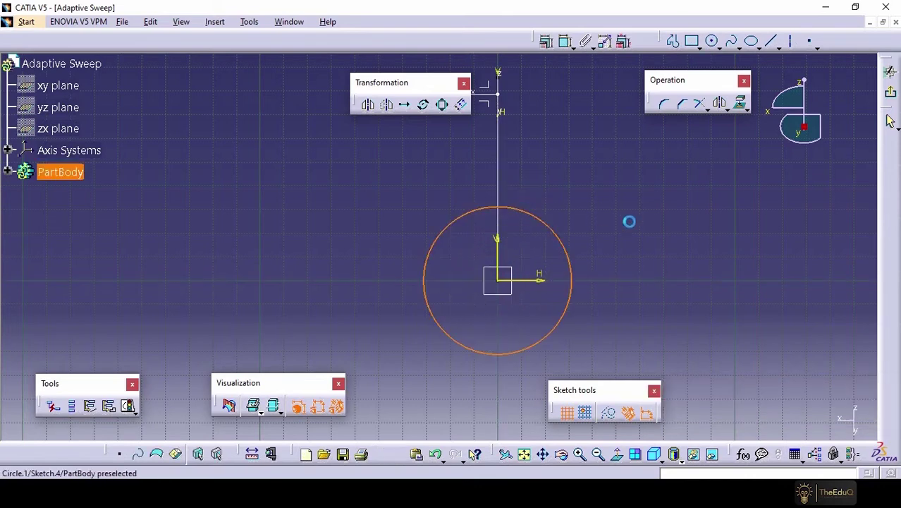
{"action": "left_click", "coordinate": [565, 41]}
{"action": "left_click", "coordinate": [557, 229]}
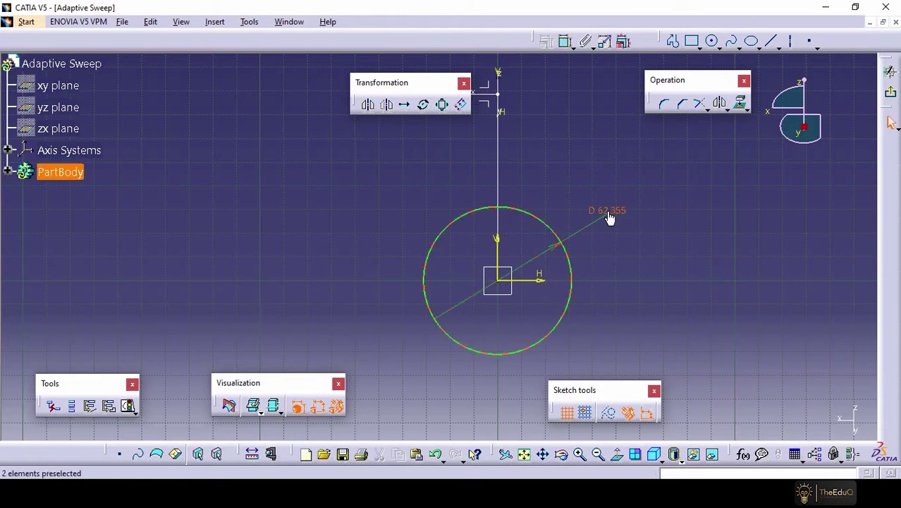
{"action": "left_click", "coordinate": [611, 219]}
{"action": "double_click", "coordinate": [608, 210]}
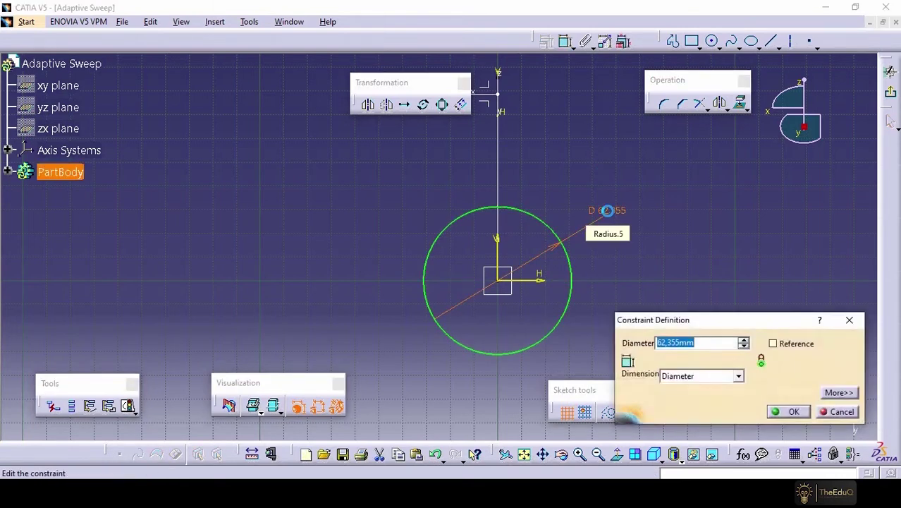
{"action": "type", "text": "35"}
{"action": "key", "text": "Return"}
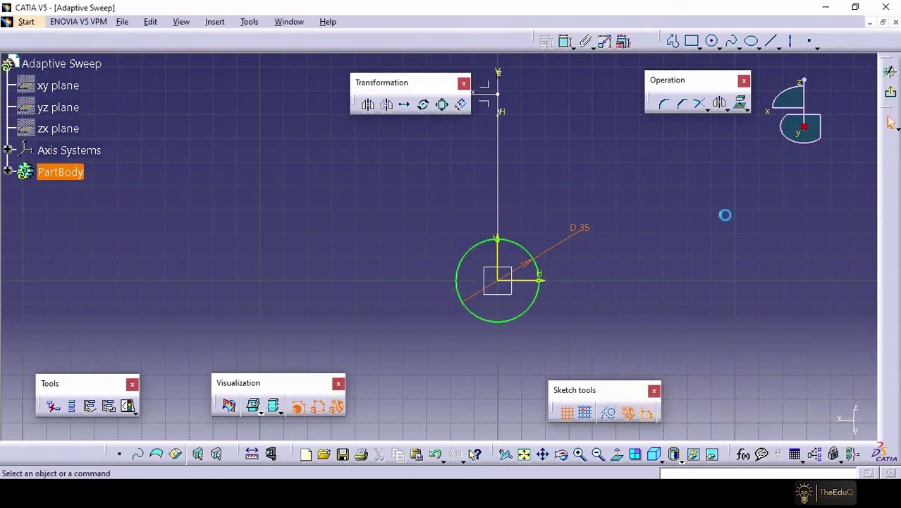
Define an adaptive sweep with Sketch.2 as guide and Sketch.4 as section, and preview the tube
{"action": "left_click", "coordinate": [725, 215]}
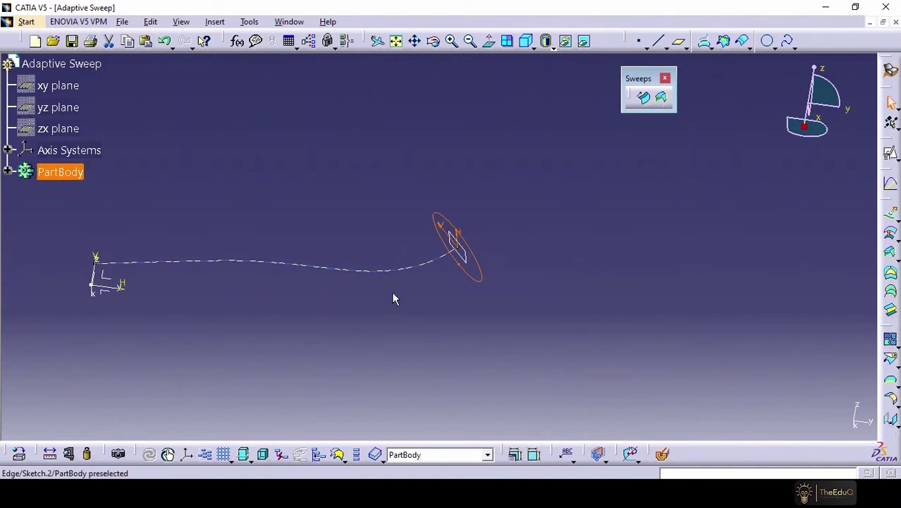
{"action": "left_click", "coordinate": [668, 236]}
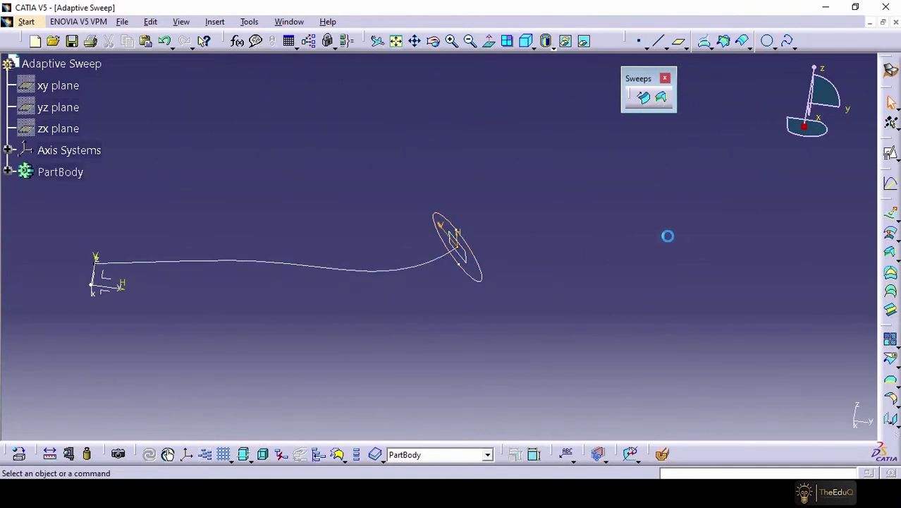
{"action": "left_click", "coordinate": [661, 97]}
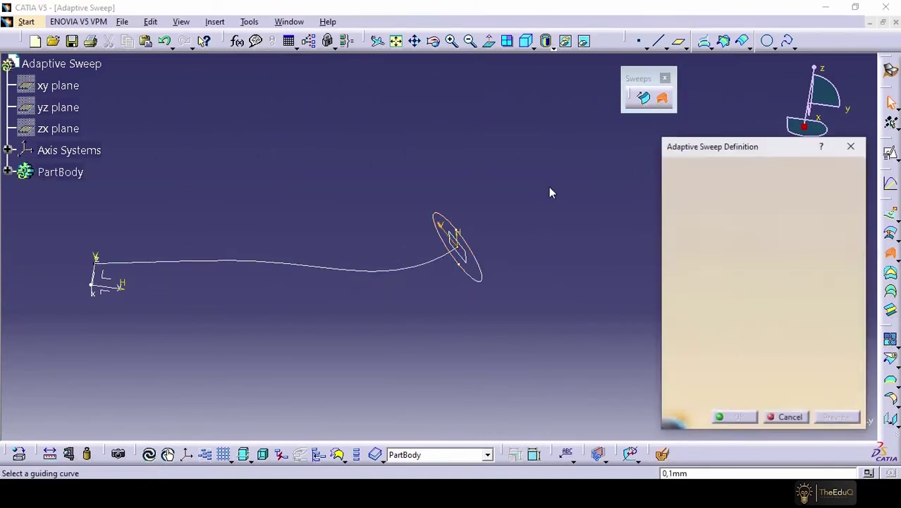
{"action": "mouse_move", "coordinate": [469, 183]}
{"action": "middle_mouse_down"}
{"action": "mouse_move", "coordinate": [567, 146]}
{"action": "mouse_move", "coordinate": [570, 162]}
{"action": "mouse_move", "coordinate": [699, 185]}
{"action": "middle_mouse_up"}
{"action": "left_click", "coordinate": [449, 241]}
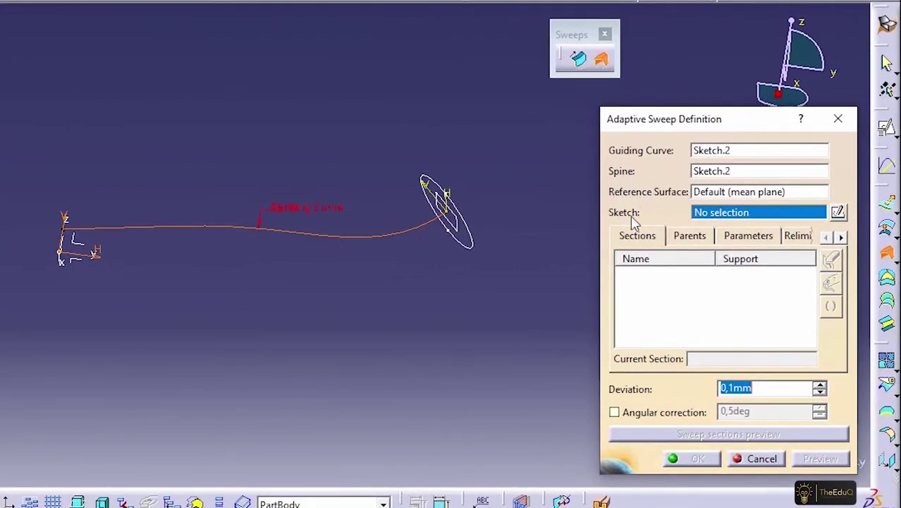
{"action": "left_click", "coordinate": [477, 253]}
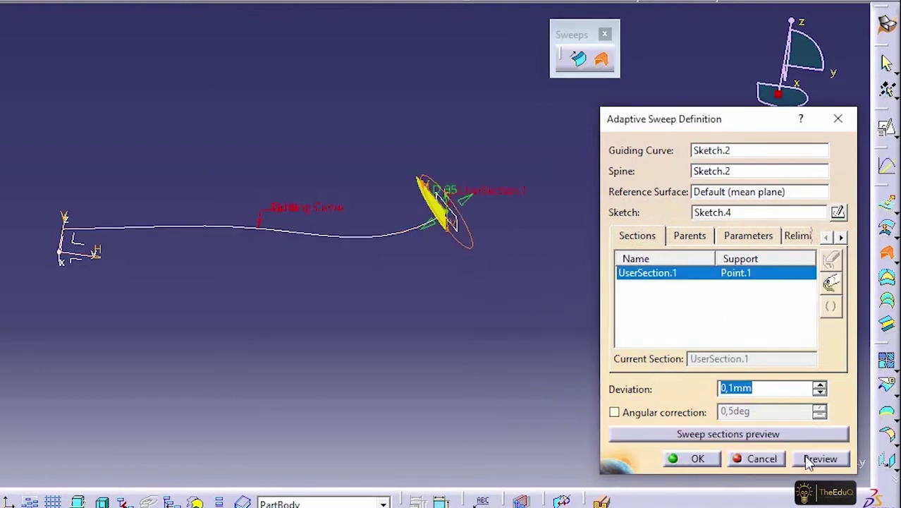
{"action": "left_click", "coordinate": [818, 459]}
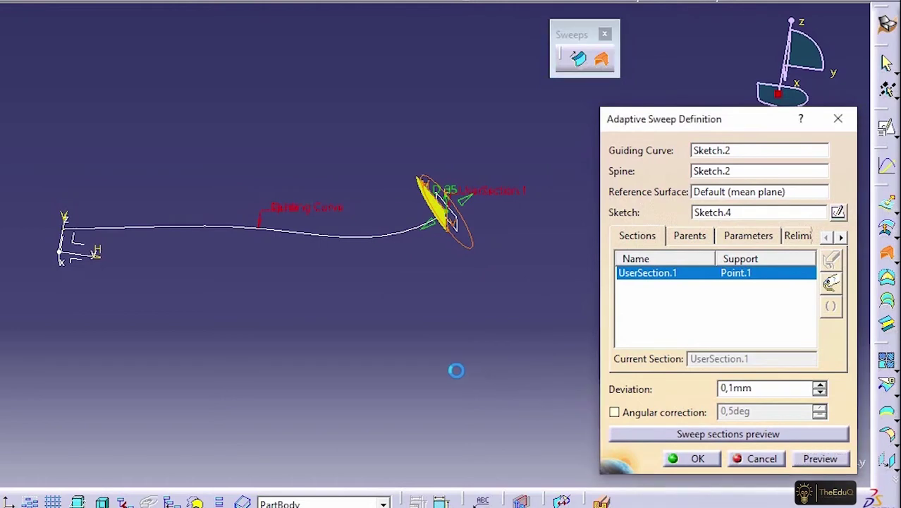
{"action": "middle_click_drag", "start_coordinate": [455, 370], "coordinate": [306, 305]}
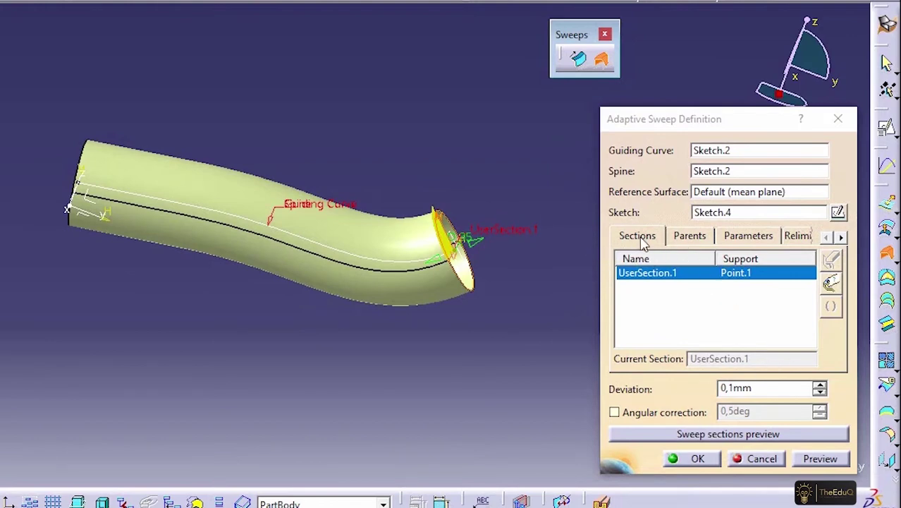
{"action": "left_click", "coordinate": [689, 237]}
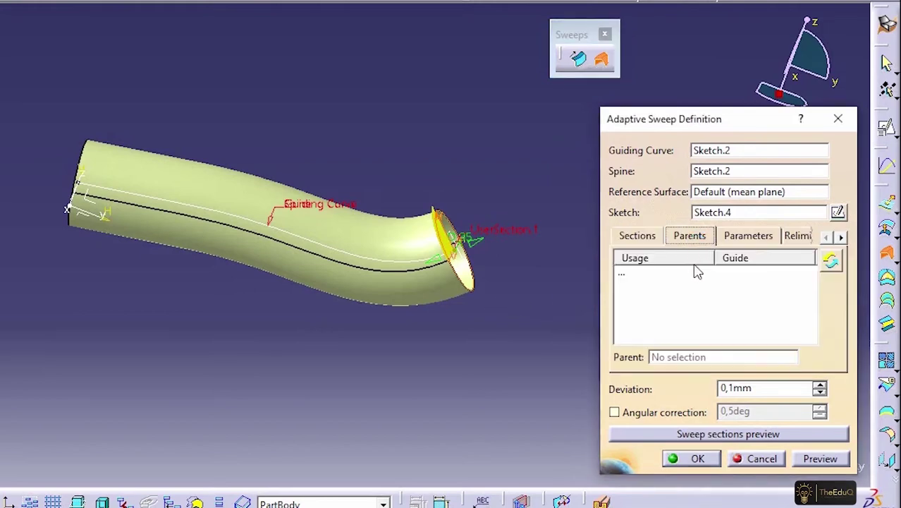
{"action": "left_click", "coordinate": [752, 239]}
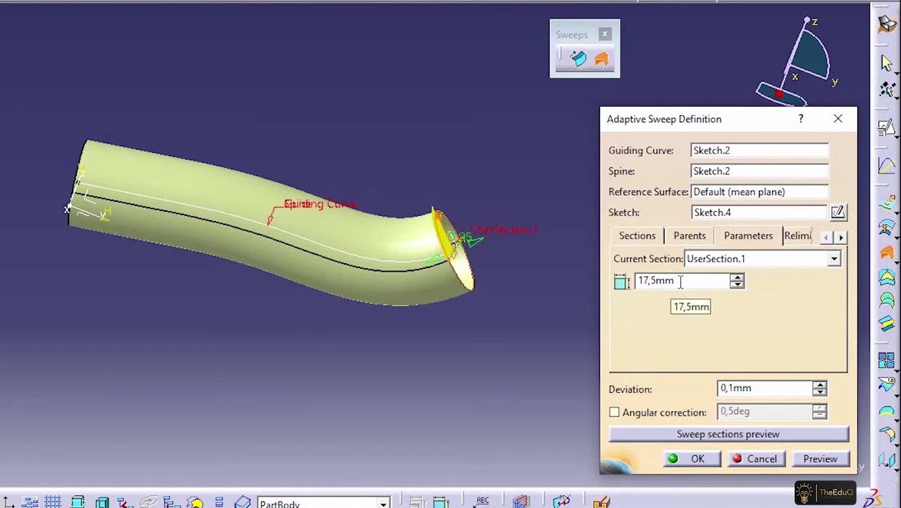
{"action": "left_click_drag", "start_coordinate": [680, 280], "coordinate": [643, 281]}
{"action": "left_click", "coordinate": [798, 237]}
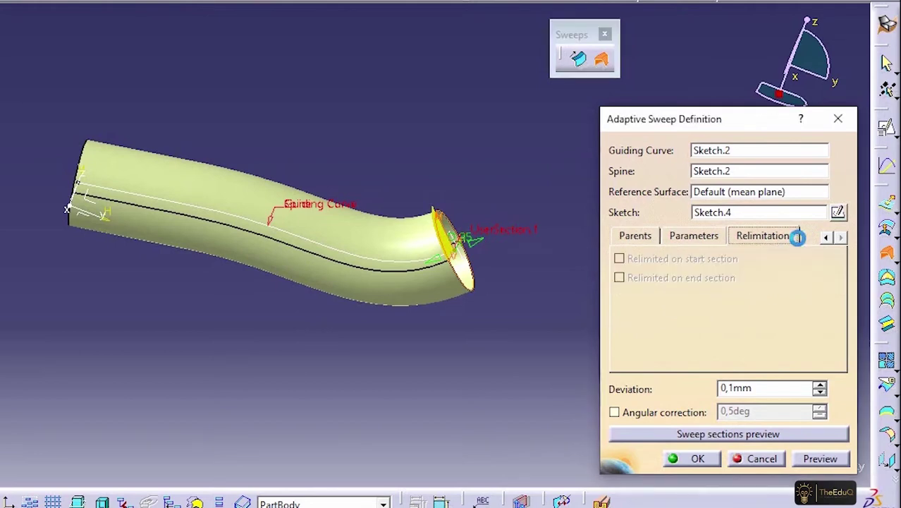
{"action": "left_click", "coordinate": [675, 237]}
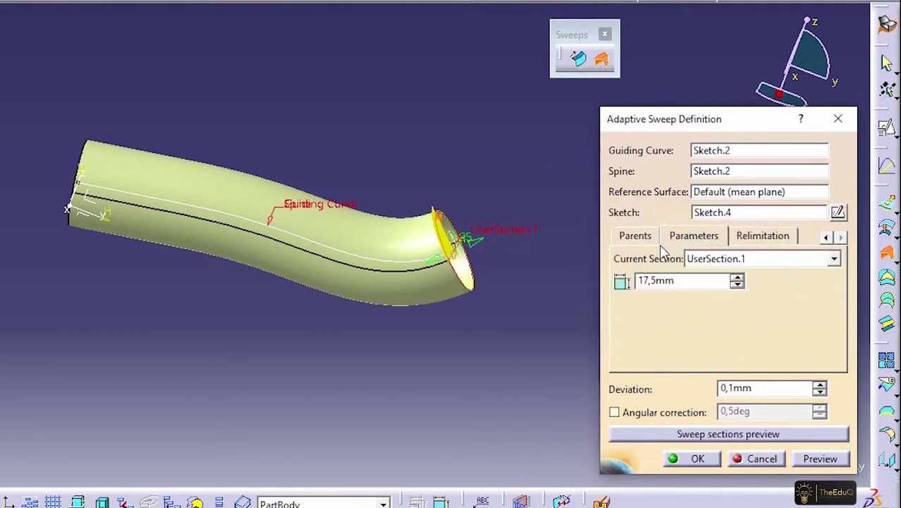
{"action": "left_click", "coordinate": [638, 238]}
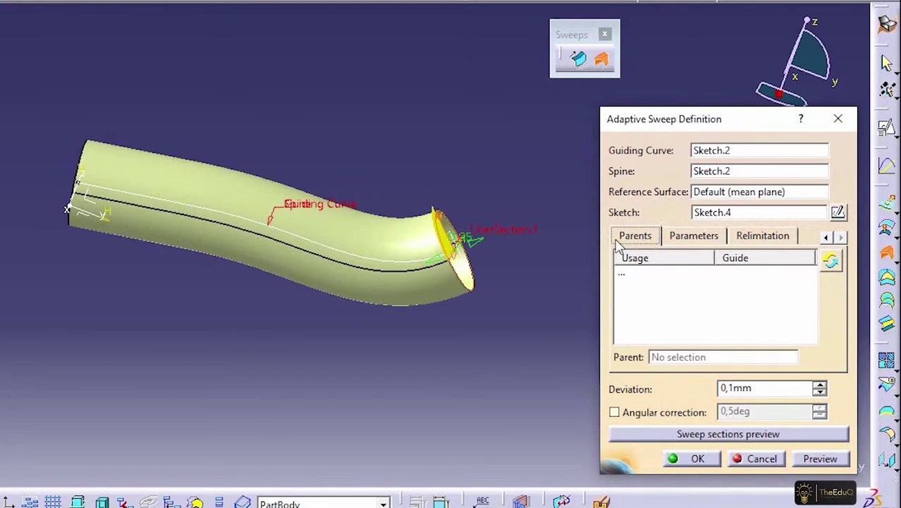
{"action": "left_click", "coordinate": [826, 238]}
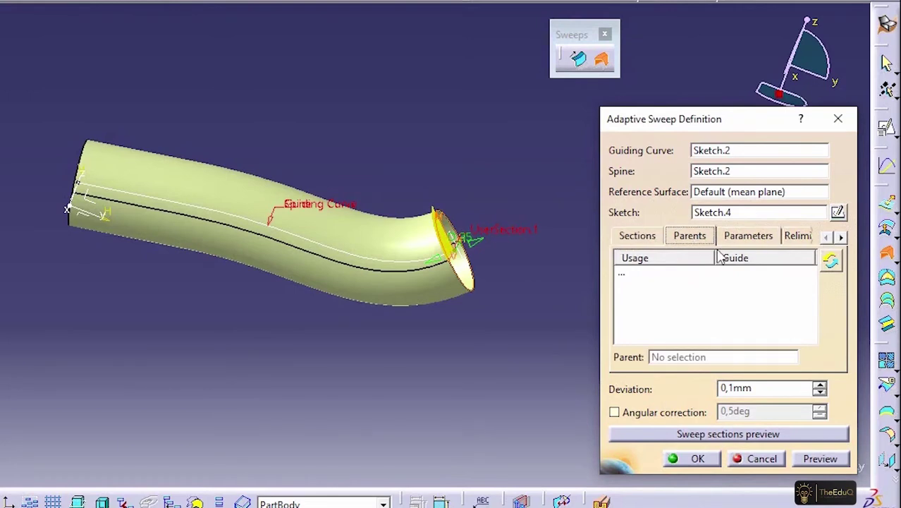
{"action": "left_click", "coordinate": [638, 238]}
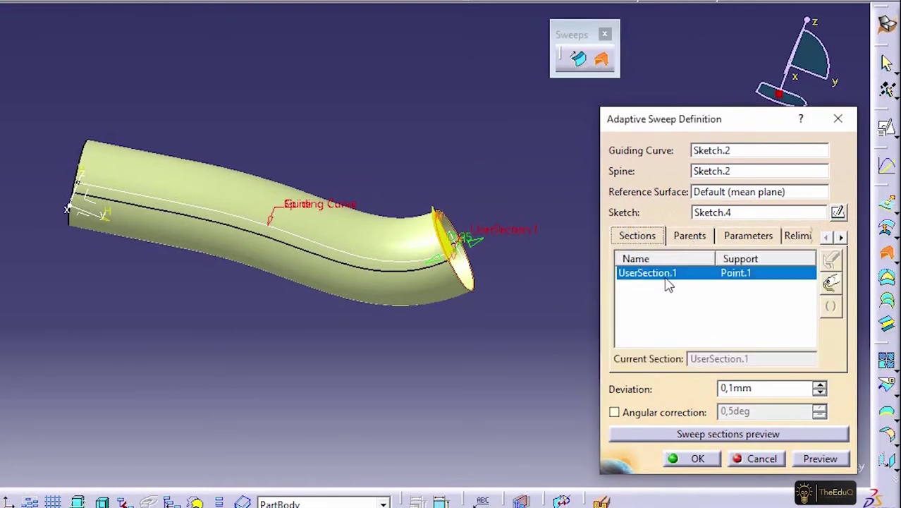
Create Point.2 80 mm along Sketch.2 to host the second section, UserSection.2
{"action": "right_click", "coordinate": [748, 277]}
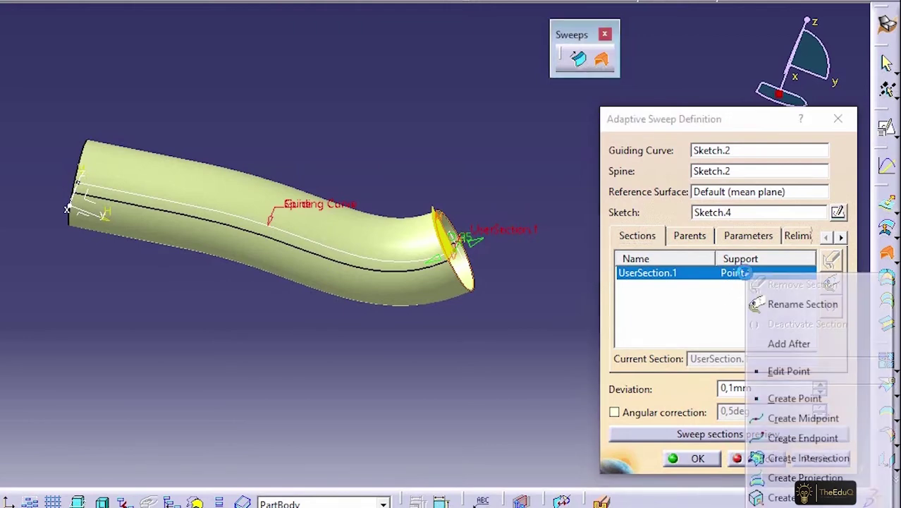
{"action": "left_click", "coordinate": [796, 400]}
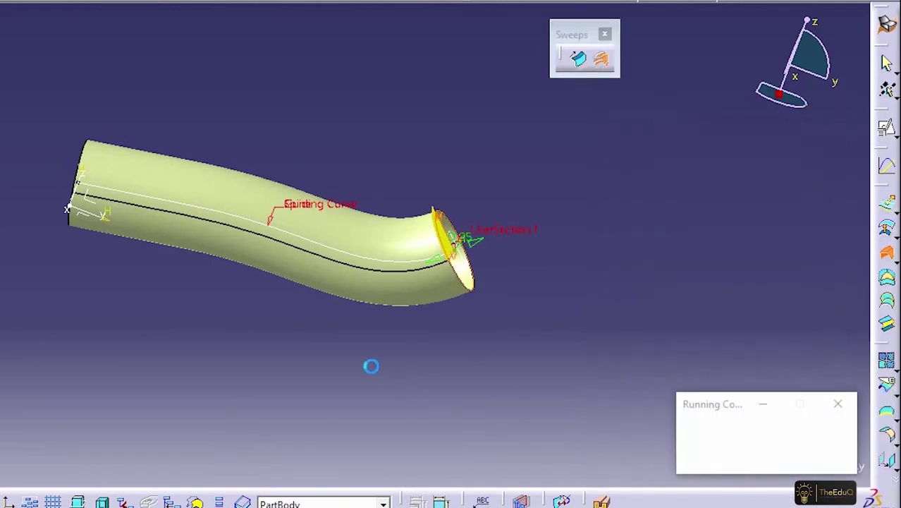
{"action": "left_click", "coordinate": [289, 234]}
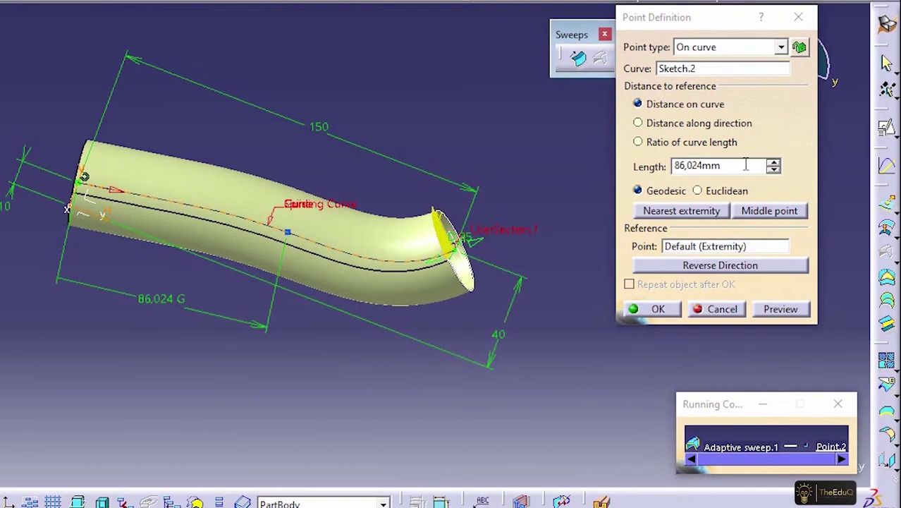
{"action": "left_click", "coordinate": [660, 164]}
{"action": "type", "text": "80"}
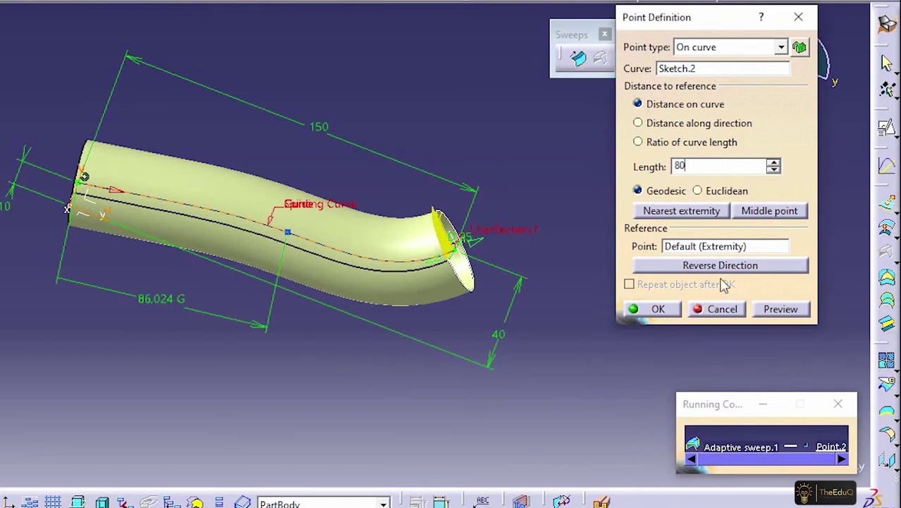
{"action": "left_click", "coordinate": [778, 317]}
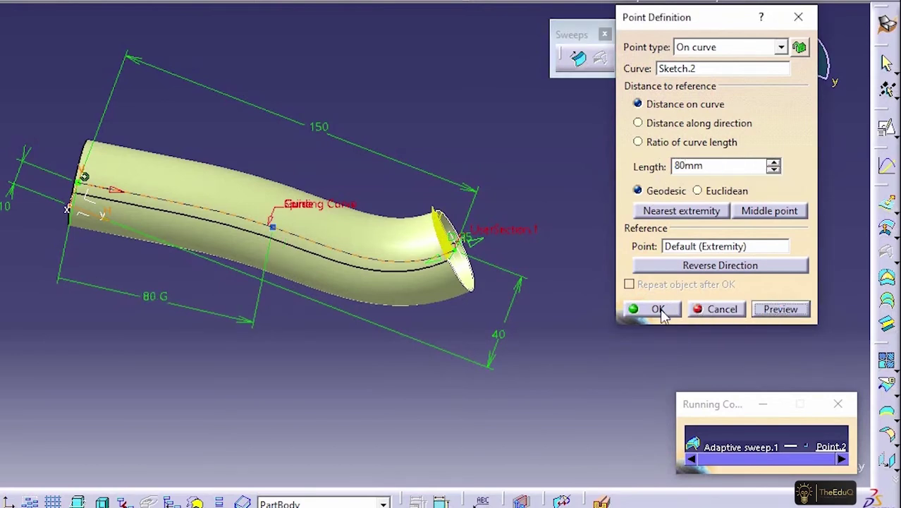
{"action": "left_click", "coordinate": [636, 310]}
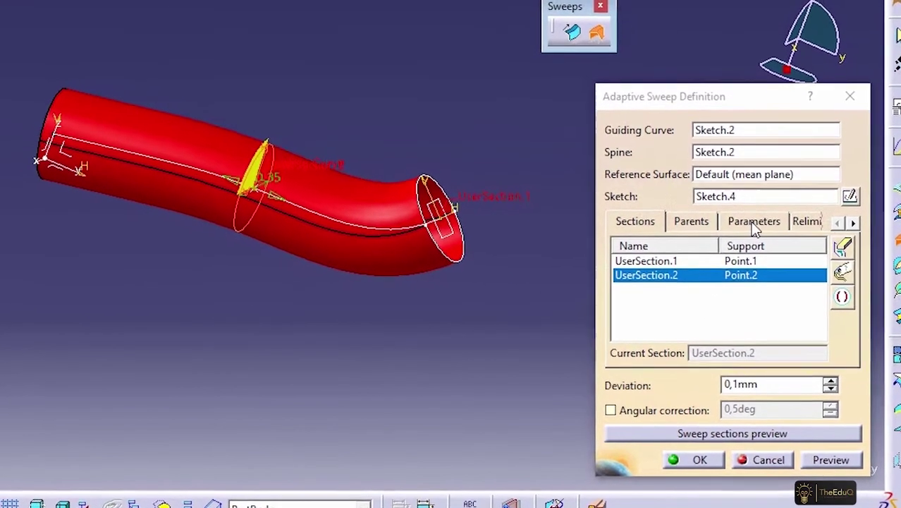
Change UserSection.2's size parameter from 17,5mm to 30mm and preview the flared tube
{"action": "left_click", "coordinate": [754, 223]}
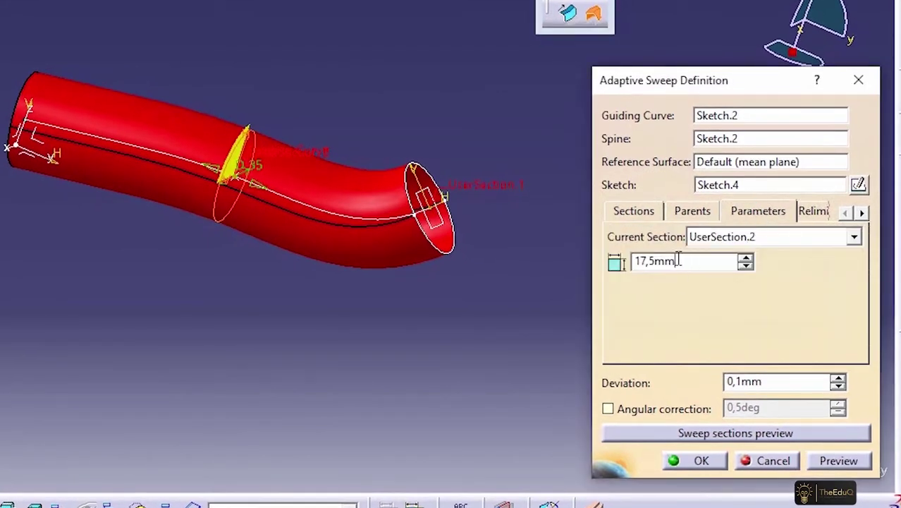
{"action": "double_click", "coordinate": [679, 261]}
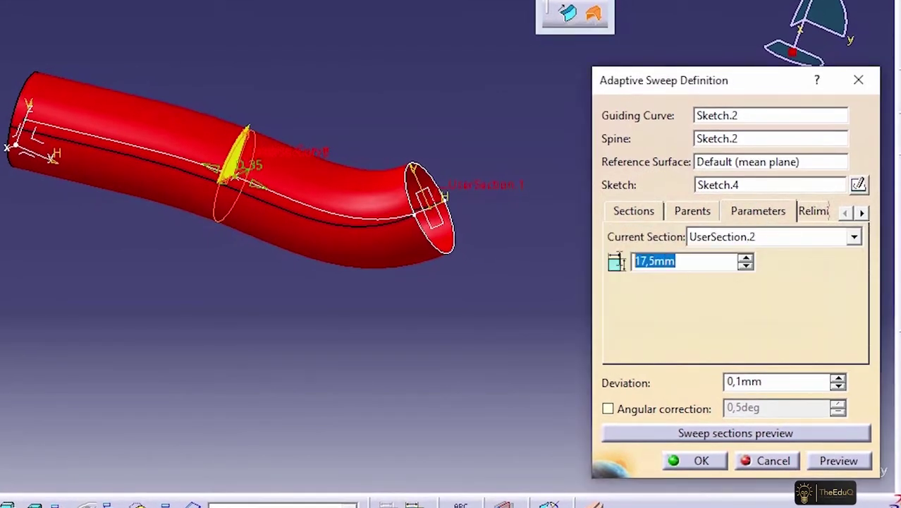
{"action": "type", "text": "30"}
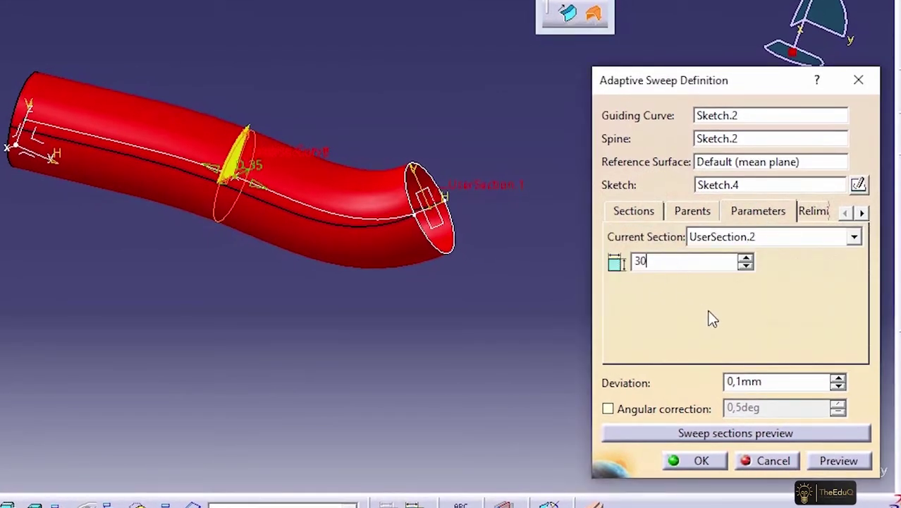
{"action": "left_click", "coordinate": [852, 467]}
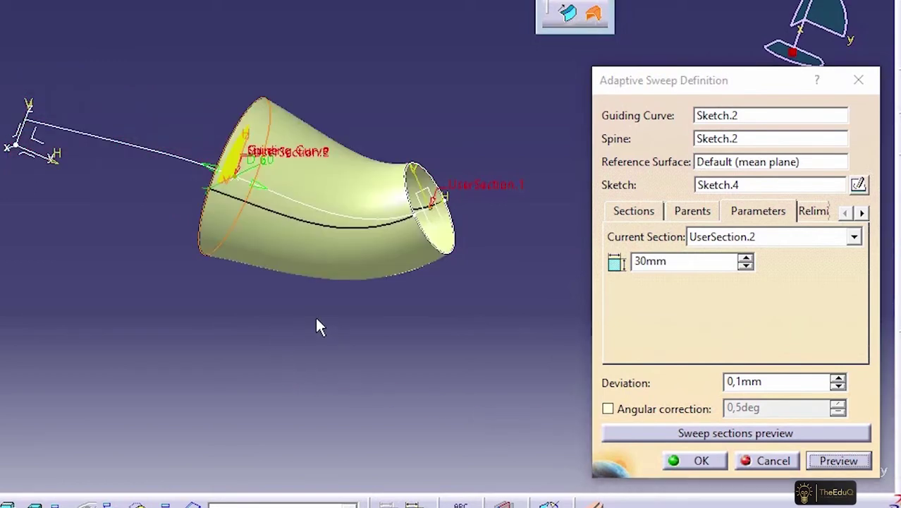
{"action": "middle_click_drag", "start_coordinate": [306, 317], "coordinate": [284, 286]}
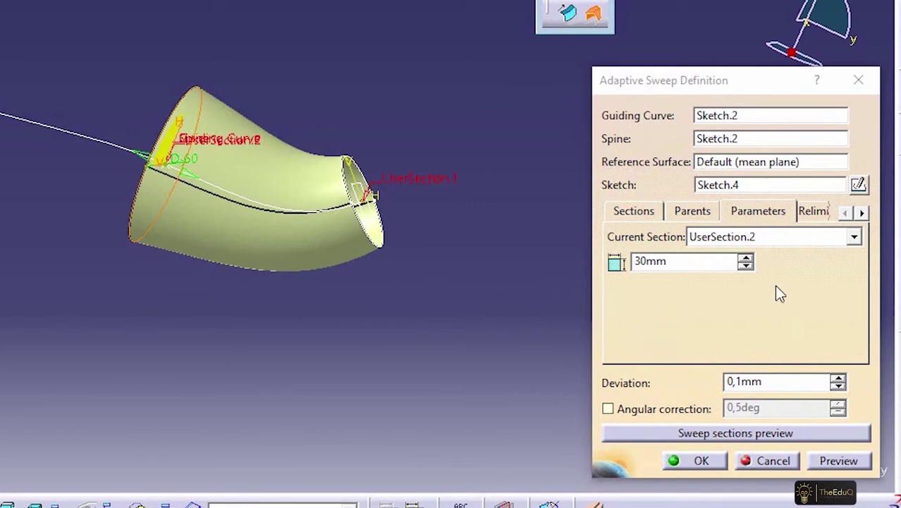
Turn off start and end relimitation and preview the untrimmed sweep
{"action": "left_click", "coordinate": [811, 211]}
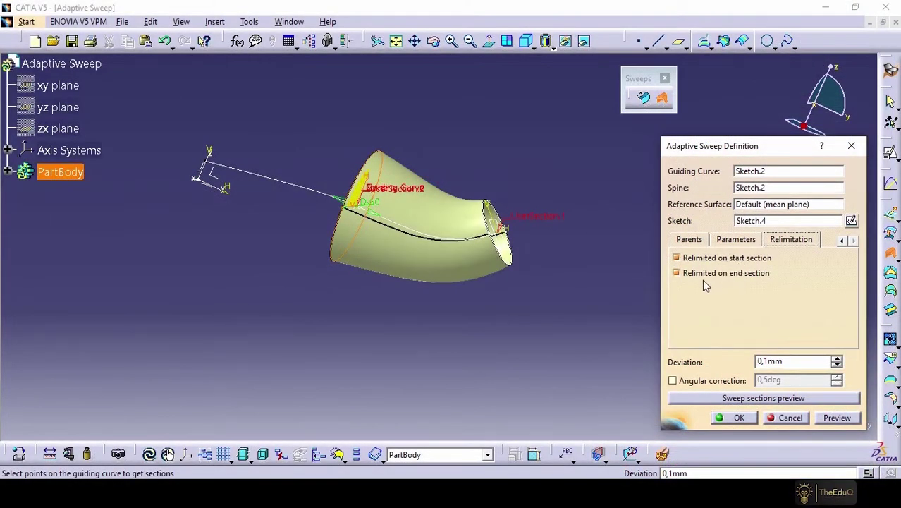
{"action": "left_click", "coordinate": [676, 258]}
{"action": "left_click", "coordinate": [677, 273]}
{"action": "left_click", "coordinate": [850, 421]}
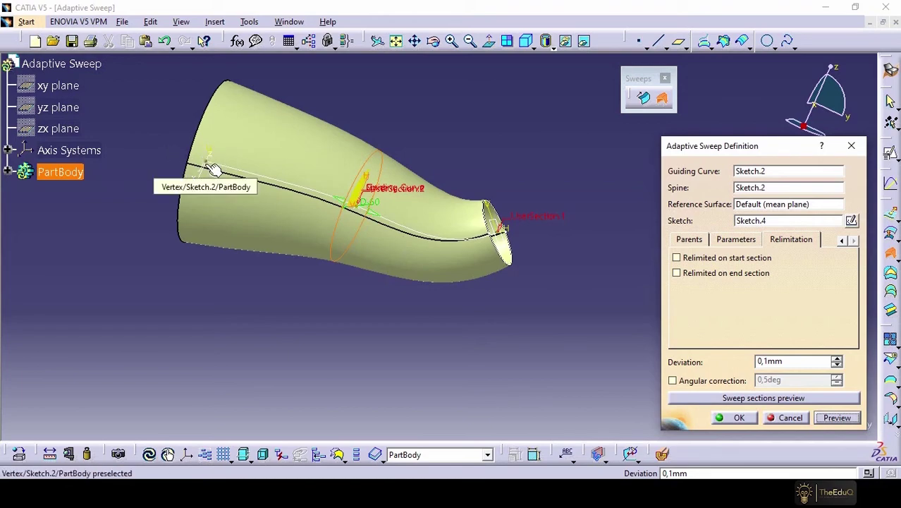
Re-enable start and end relimitation and preview the trimmed sweep
{"action": "left_click", "coordinate": [677, 258]}
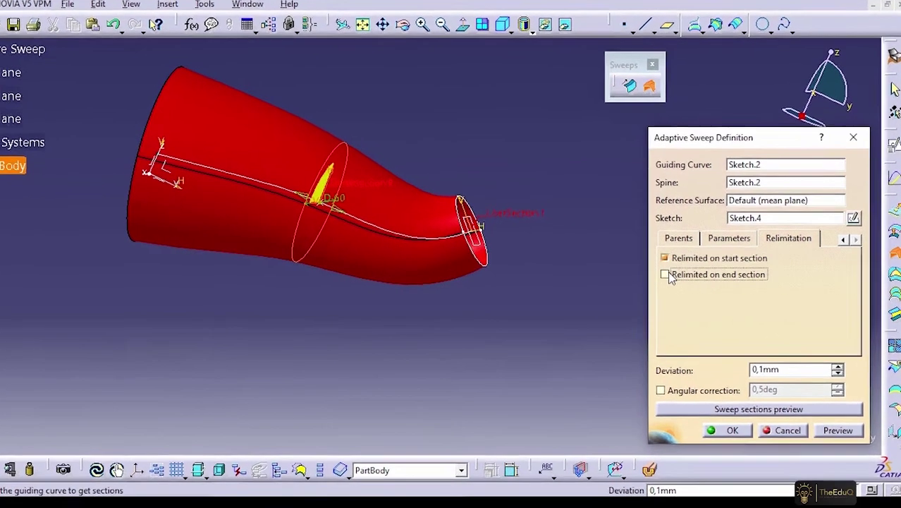
{"action": "left_click", "coordinate": [670, 276]}
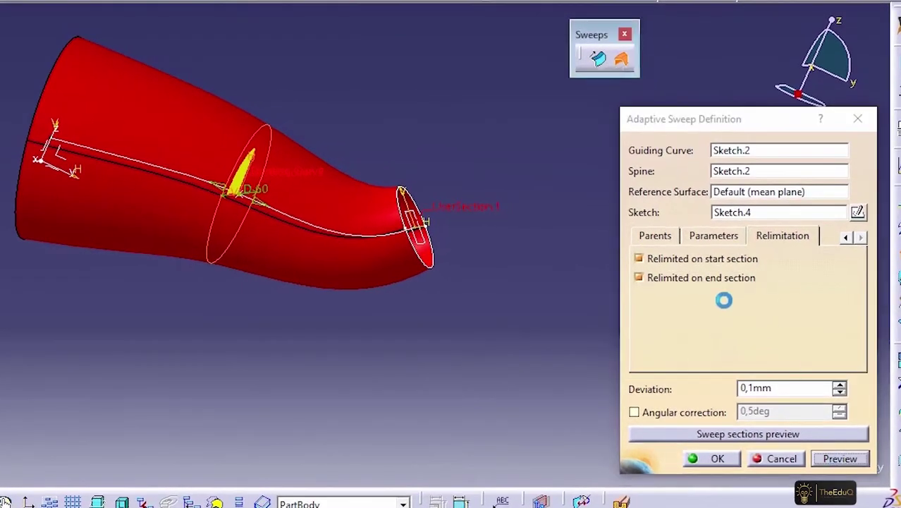
{"action": "left_click", "coordinate": [650, 236]}
{"action": "left_click", "coordinate": [848, 237]}
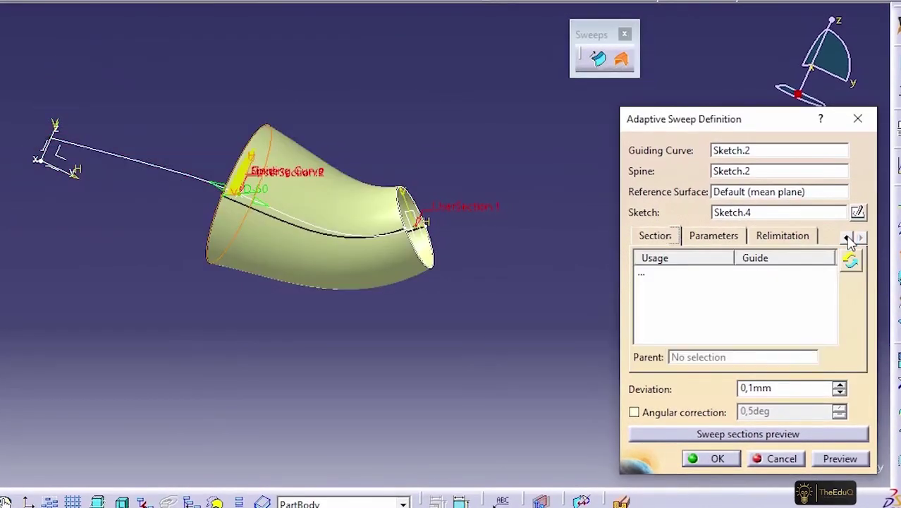
Add UserSection.3 on a new point 40 mm along the guide curve Sketch.2
{"action": "left_click", "coordinate": [657, 237]}
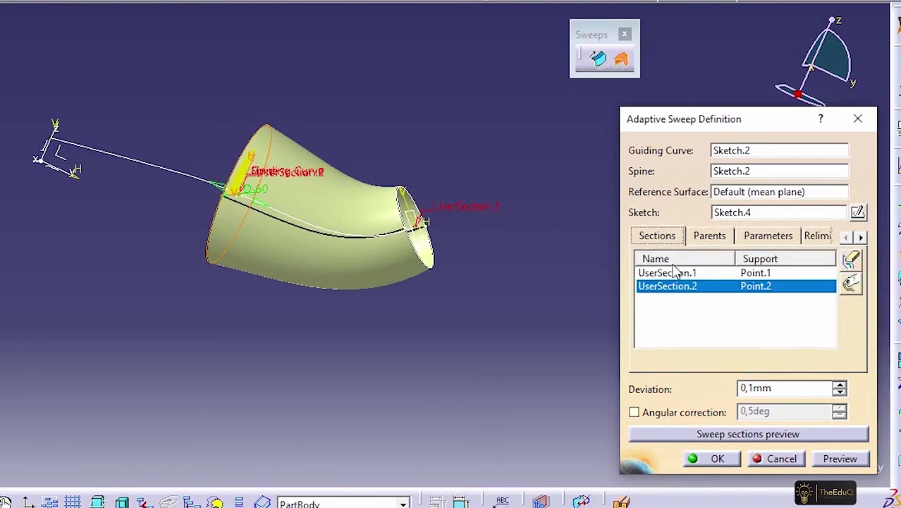
{"action": "right_click", "coordinate": [763, 289]}
{"action": "left_click", "coordinate": [823, 416]}
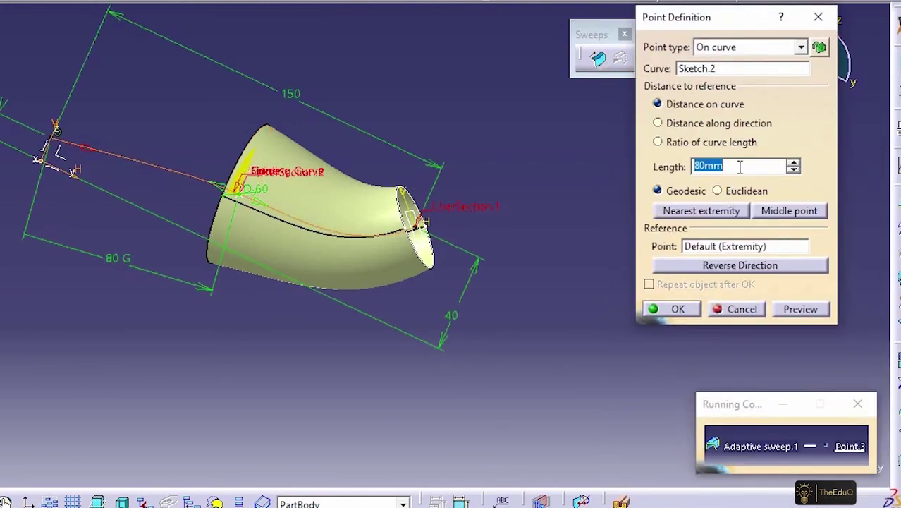
{"action": "type", "text": "40"}
{"action": "left_click", "coordinate": [804, 311]}
{"action": "left_click", "coordinate": [675, 311]}
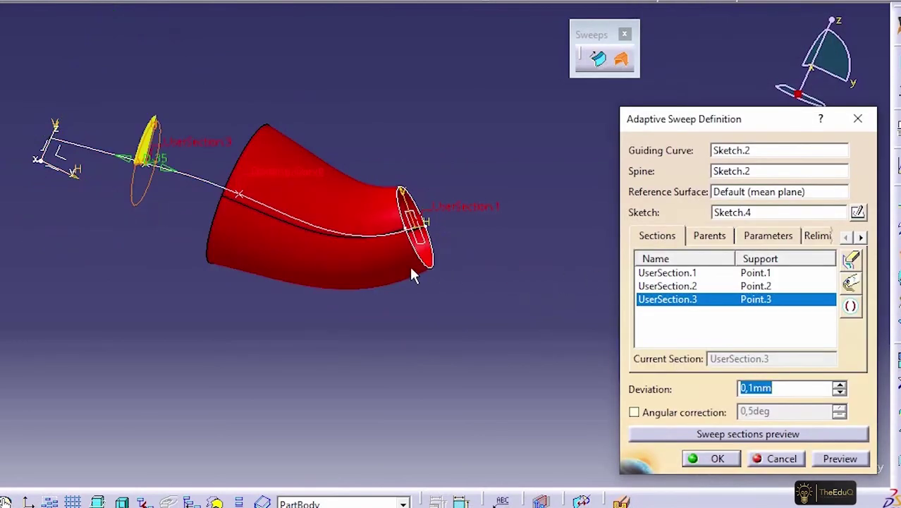
Try a 50 mm size for UserSection.3, replacing 17,5mm, and preview the widened sweep
{"action": "left_click", "coordinate": [769, 236]}
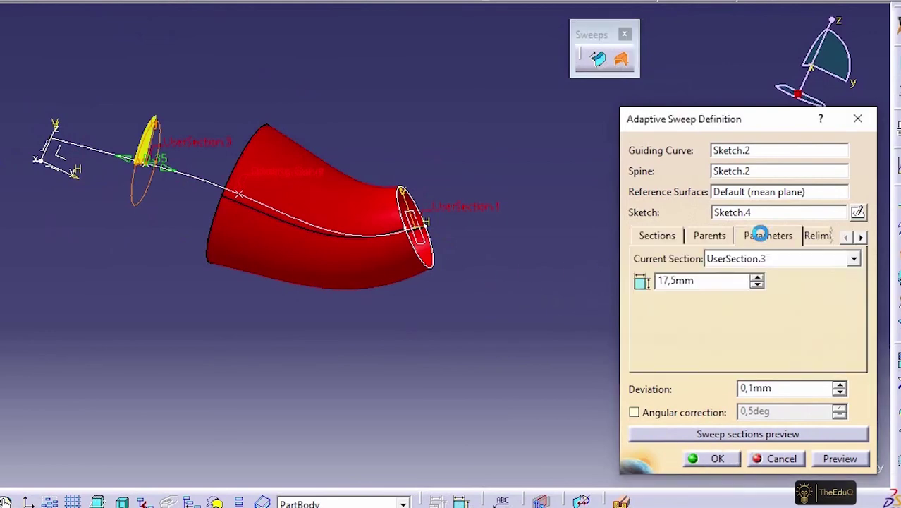
{"action": "left_click_drag", "start_coordinate": [697, 280], "coordinate": [655, 280]}
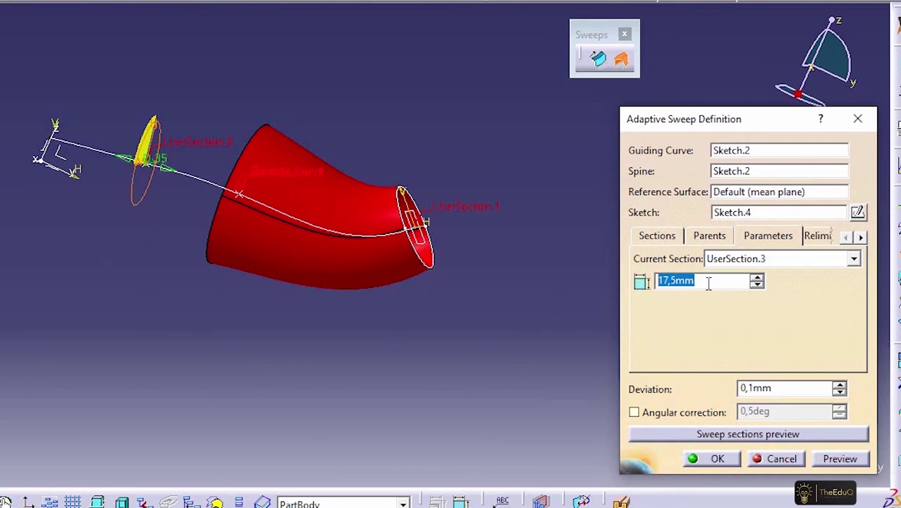
{"action": "type", "text": "25"}
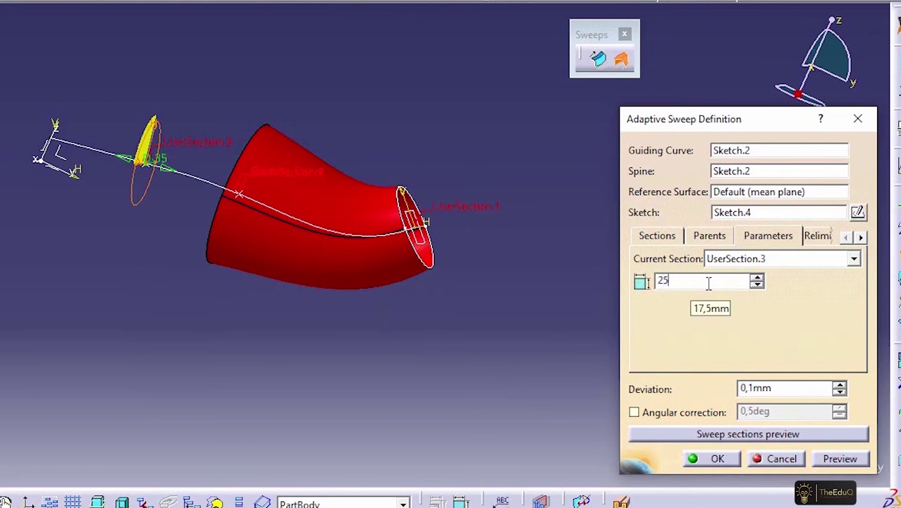
{"action": "left_click_drag", "start_coordinate": [675, 280], "coordinate": [650, 281]}
{"action": "type", "text": "50"}
{"action": "left_click", "coordinate": [840, 459]}
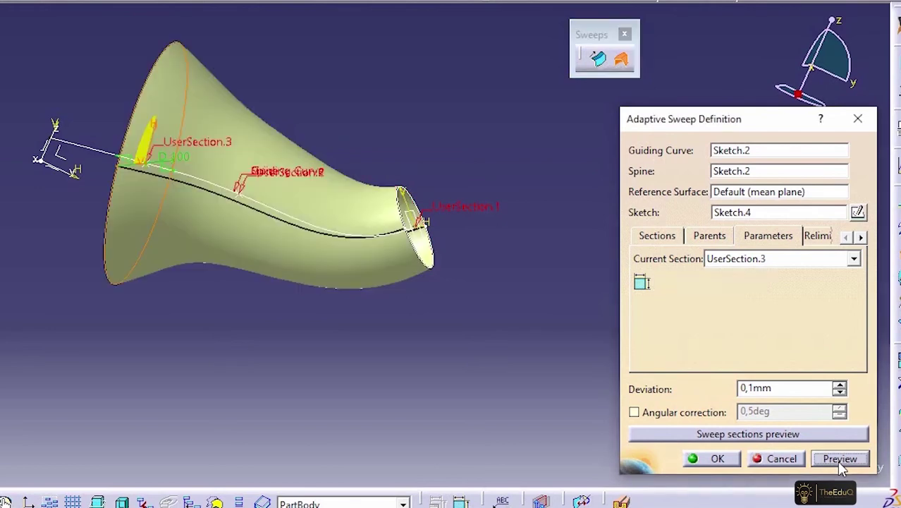
{"action": "middle_click_drag", "start_coordinate": [221, 331], "coordinate": [212, 280]}
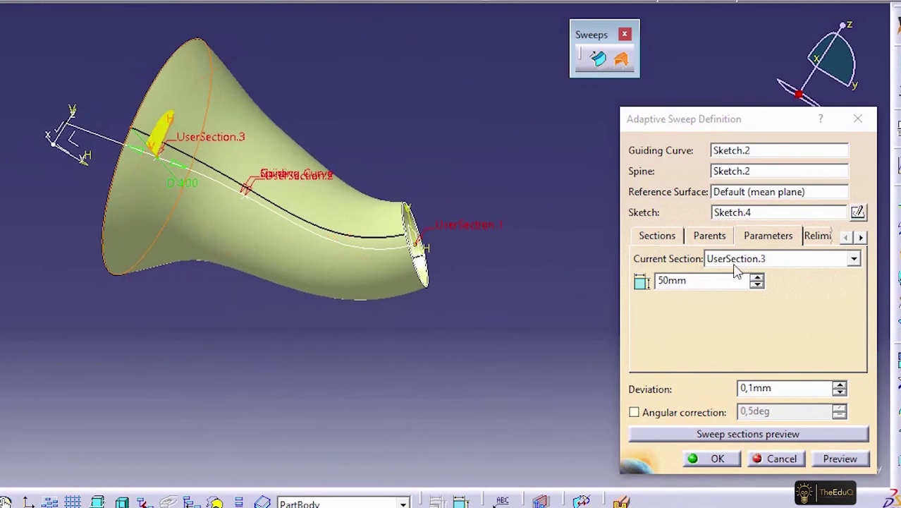
Reduce UserSection.3's size to 25 mm and preview the gentler taper
{"action": "double_click", "coordinate": [670, 280]}
{"action": "type", "text": "25"}
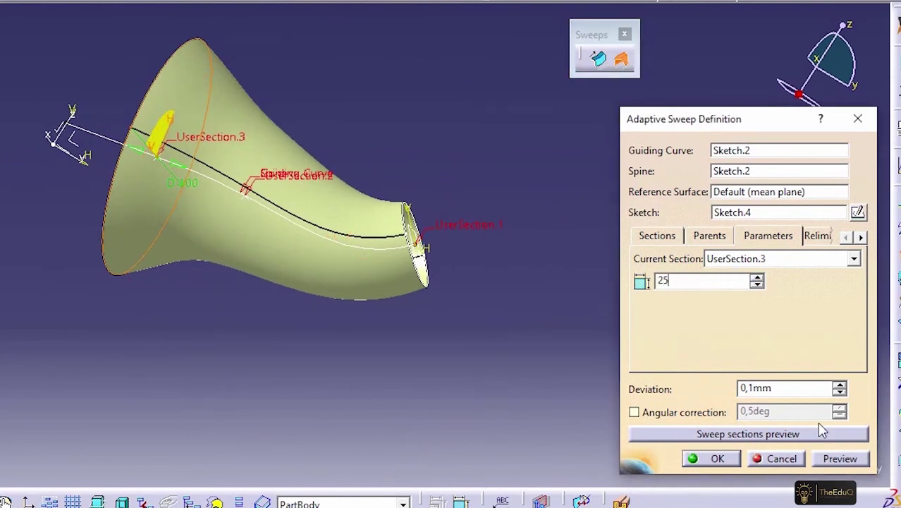
{"action": "left_click", "coordinate": [838, 458]}
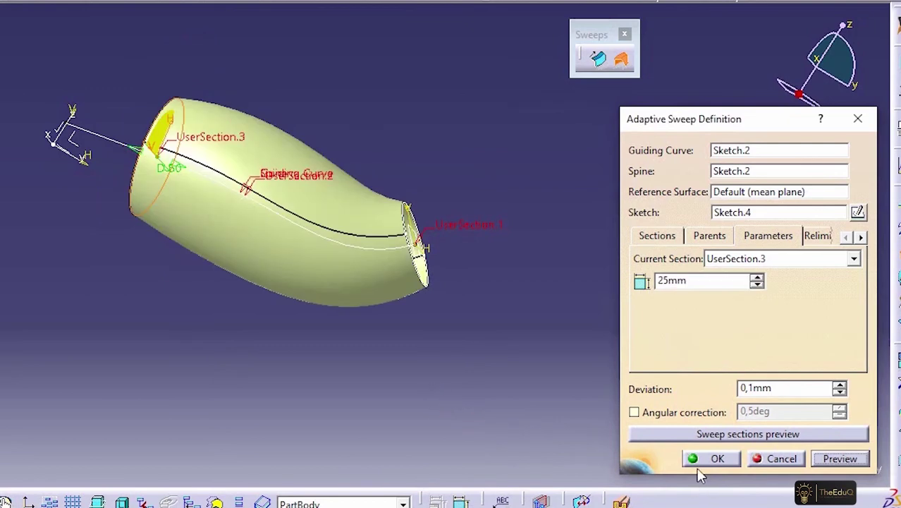
{"action": "left_click", "coordinate": [656, 235]}
Check UserSection.1–3 on the model and commit the three-section adaptive sweep
{"action": "left_click", "coordinate": [668, 273]}
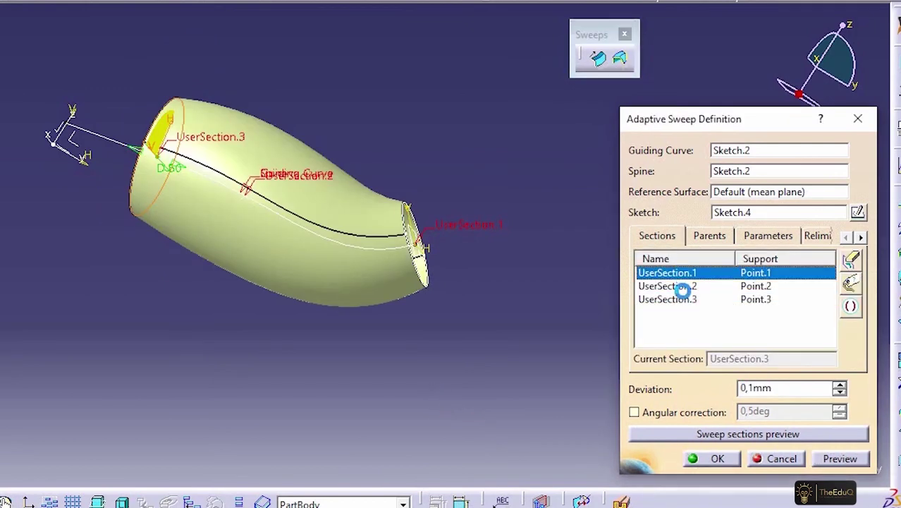
{"action": "left_click", "coordinate": [678, 286]}
{"action": "left_click", "coordinate": [684, 301]}
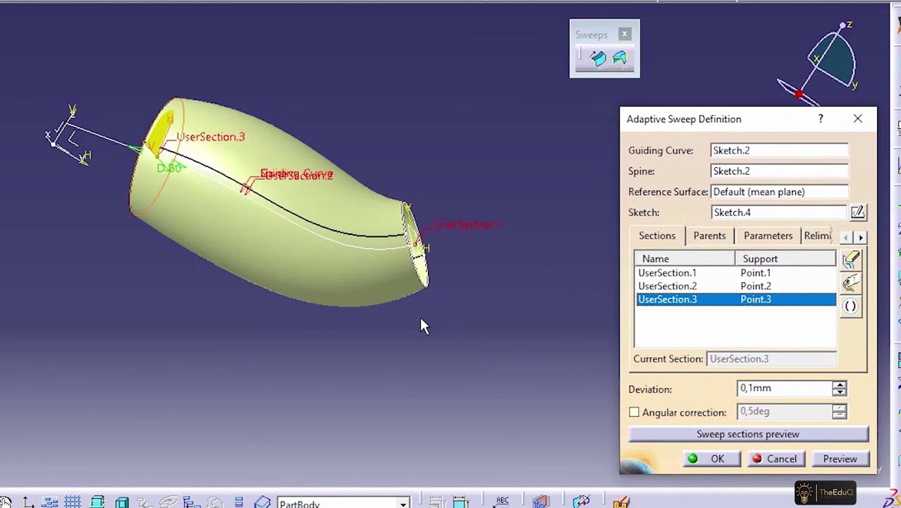
{"action": "middle_click_drag", "start_coordinate": [362, 328], "coordinate": [409, 276]}
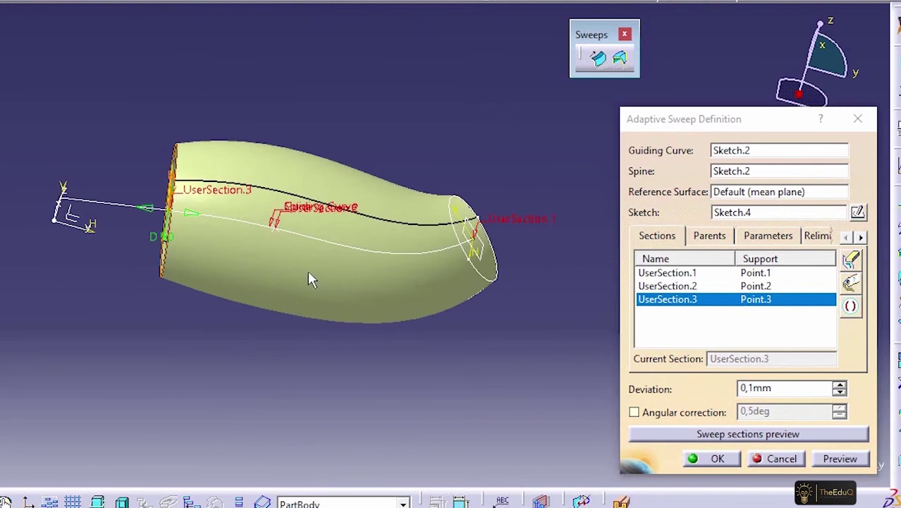
{"action": "left_click", "coordinate": [675, 272]}
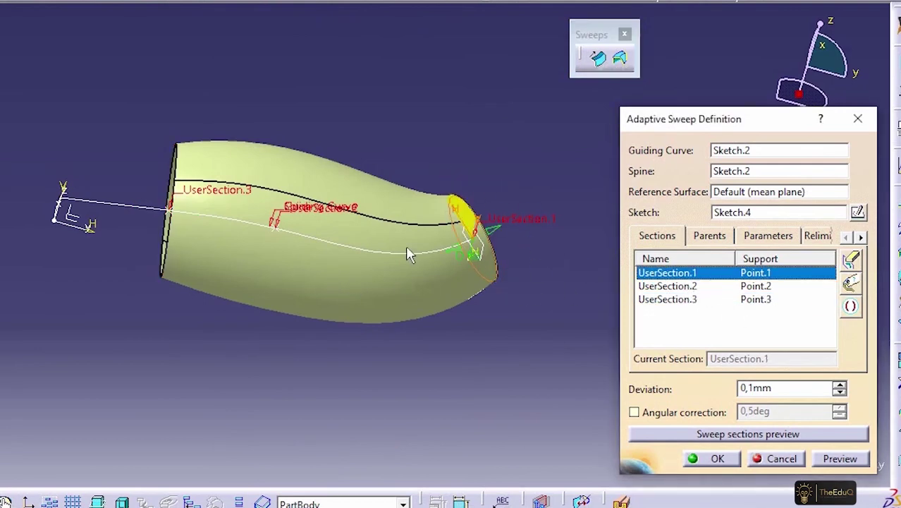
{"action": "middle_click_drag", "start_coordinate": [431, 315], "coordinate": [451, 334]}
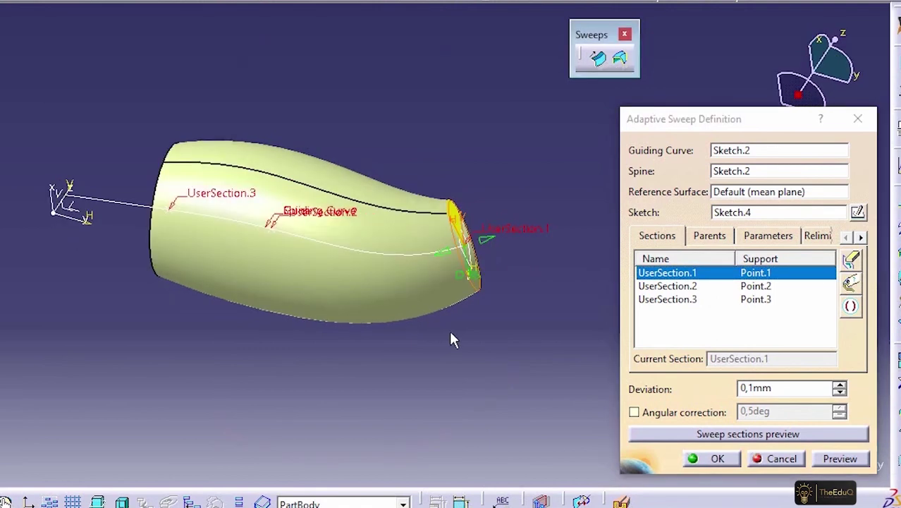
{"action": "middle_click_drag", "start_coordinate": [381, 327], "coordinate": [409, 356]}
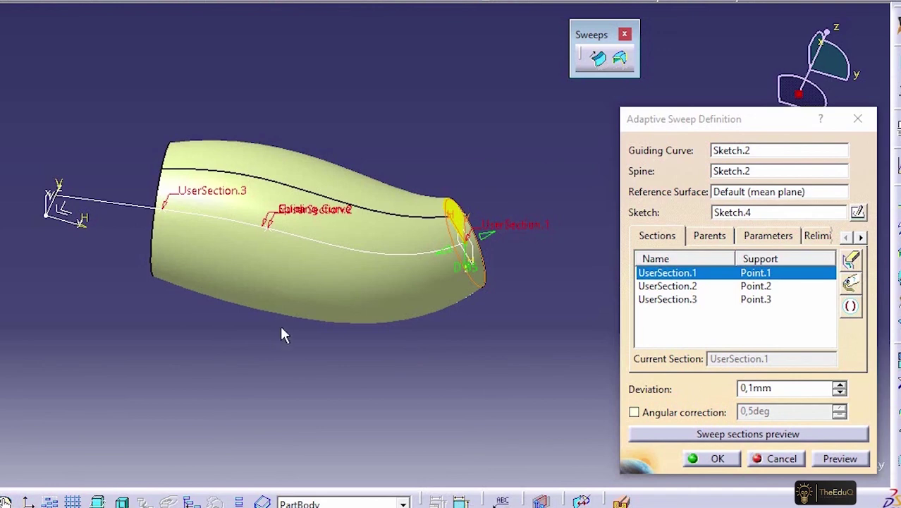
{"action": "middle_click_drag", "start_coordinate": [282, 332], "coordinate": [255, 295]}
{"action": "left_click", "coordinate": [712, 459]}
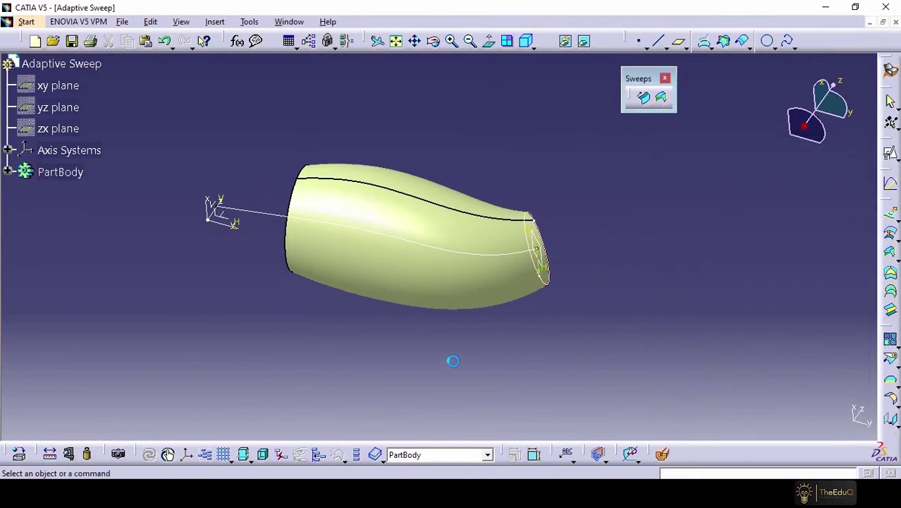